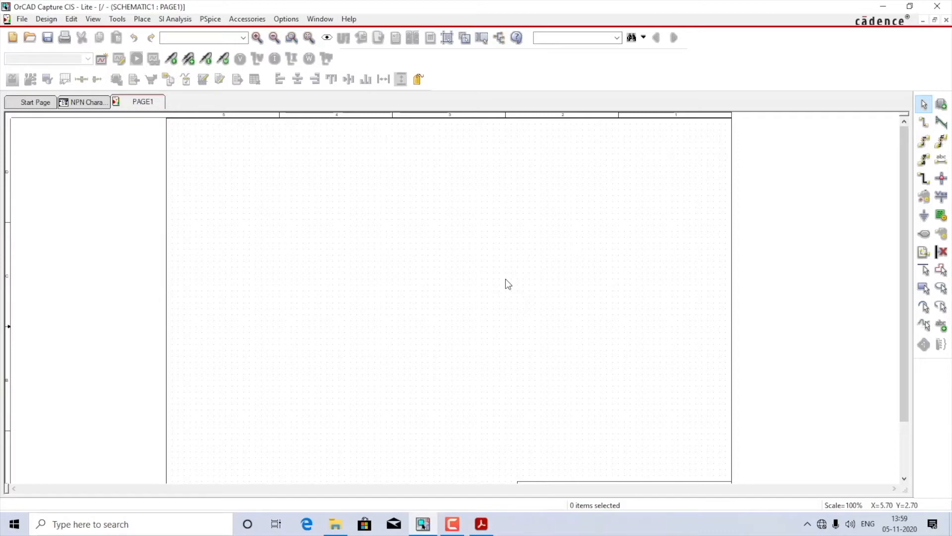
Step: Find the Q2N2222 transistor in the BIPOLAR library and place one on the upper middle of the schematic page
key("p")
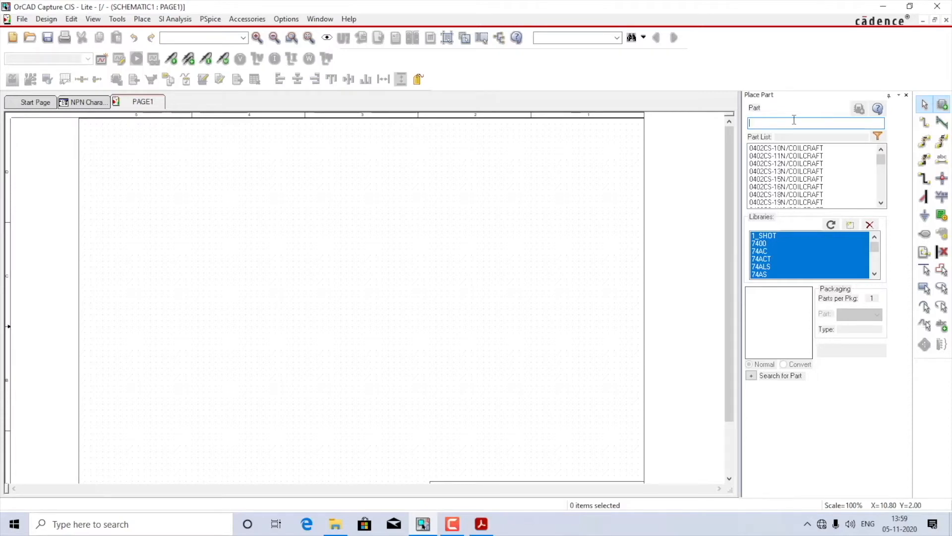
type("Q")
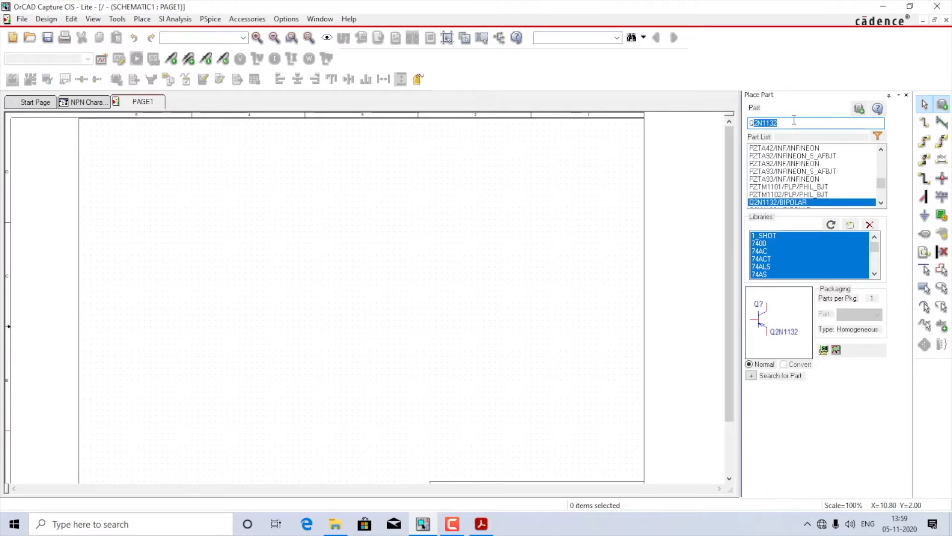
key("BackSpace")
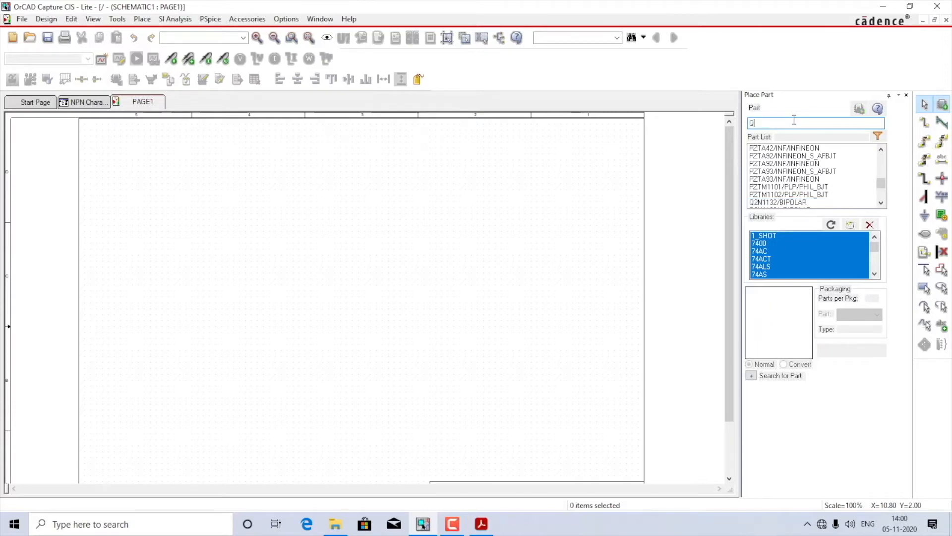
type("2n222")
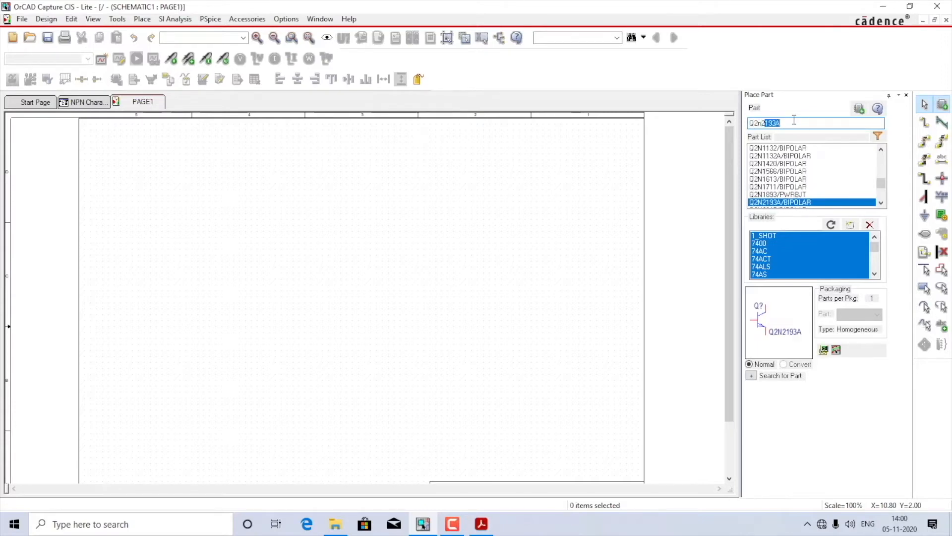
type("2")
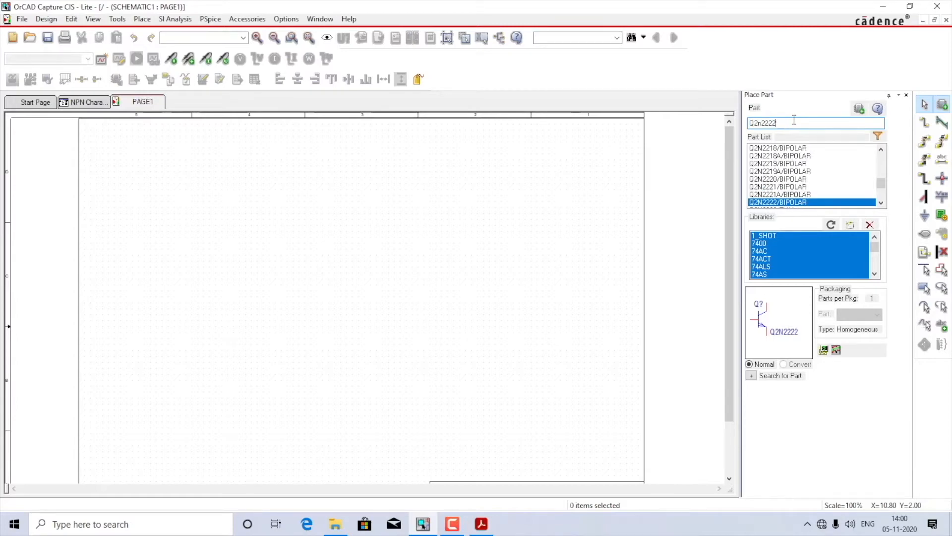
double_click(807, 203)
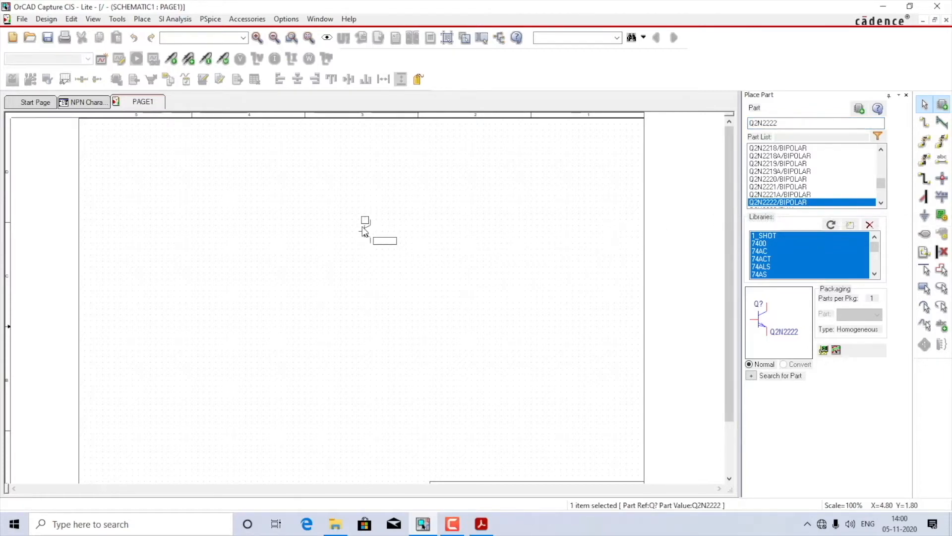
left_click(362, 230)
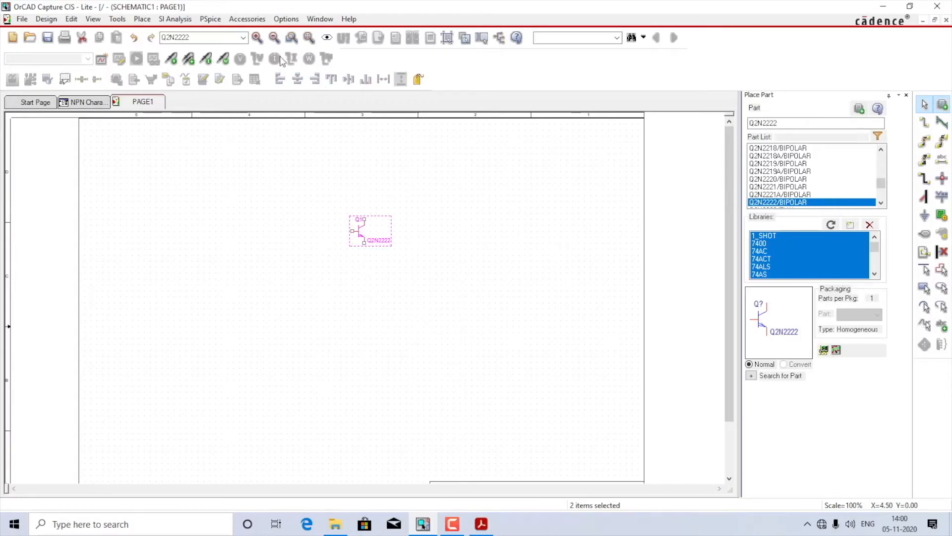
Step: Place two R resistors from the ANALOG library, one beside the transistor's base and one above and beyond its collector
left_click(256, 38)
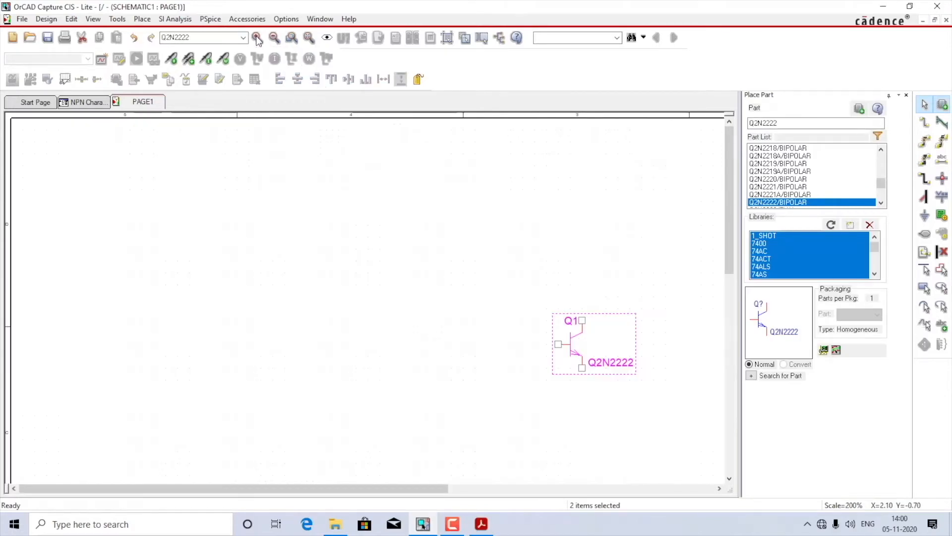
left_click_drag(439, 488, 581, 491)
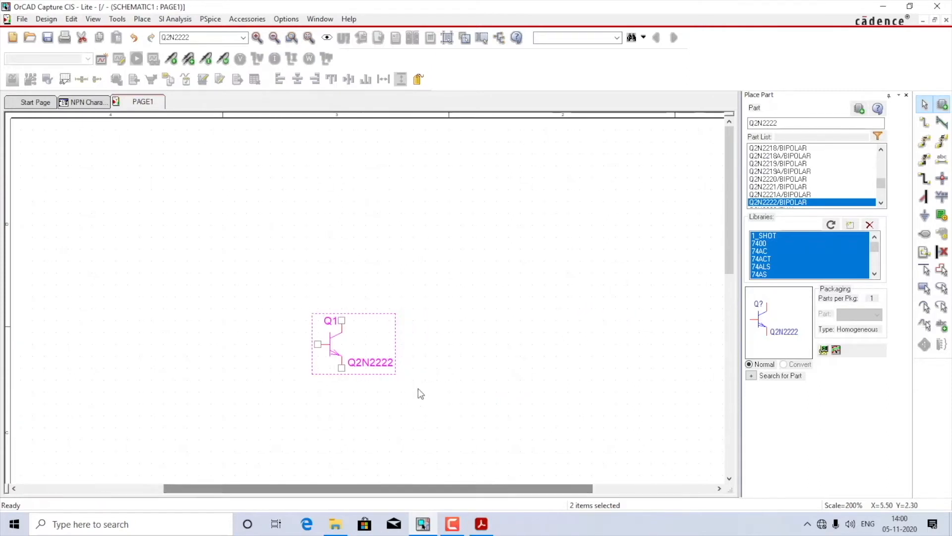
scroll(392, 419, "down", 3)
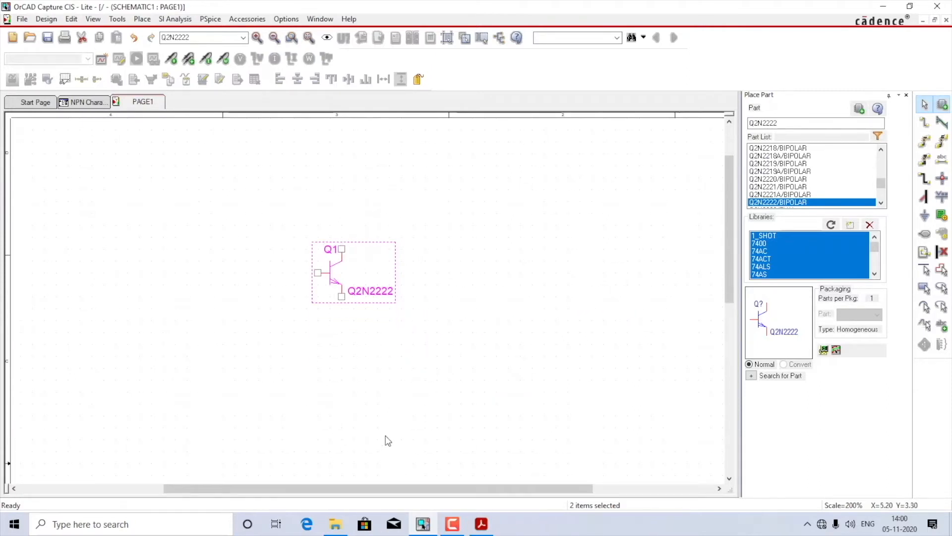
left_click_drag(369, 488, 358, 492)
left_click(493, 330)
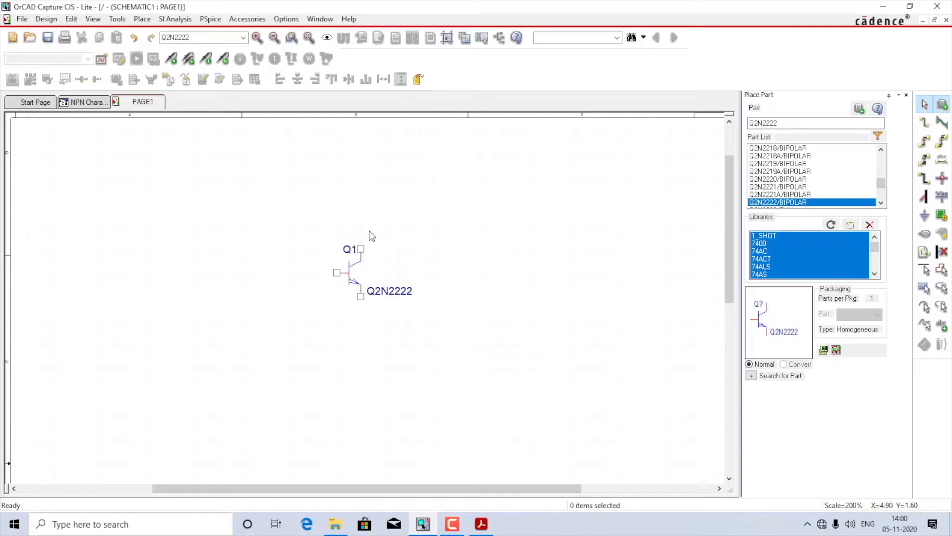
double_click(782, 123)
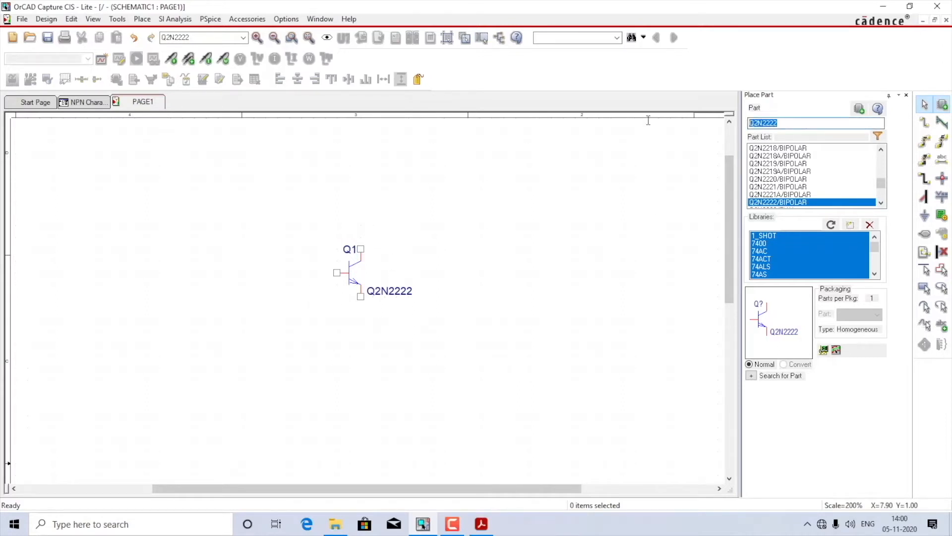
type("R")
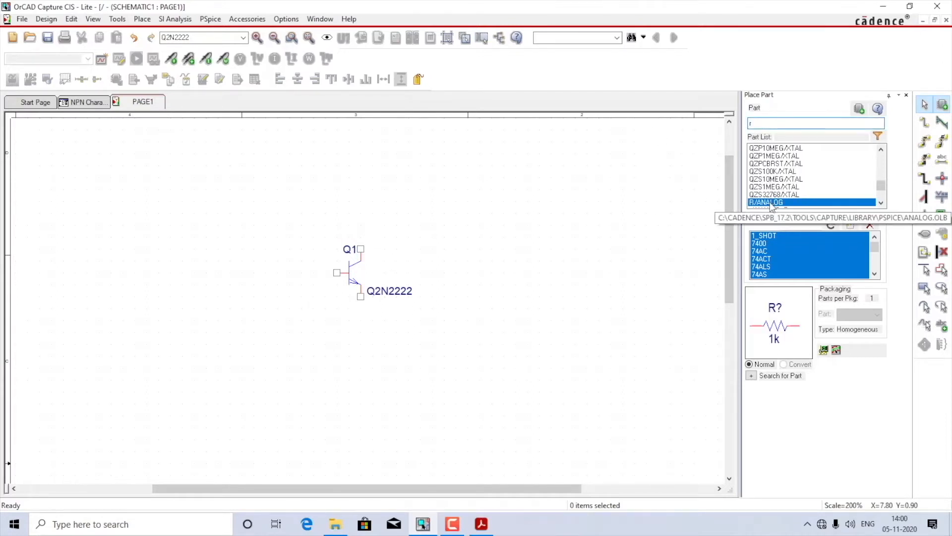
key("Return")
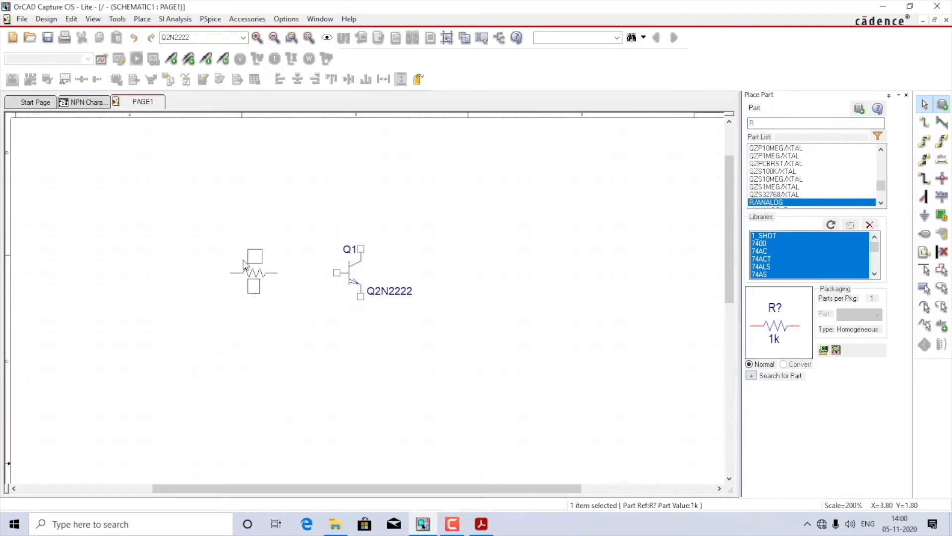
left_click(243, 264)
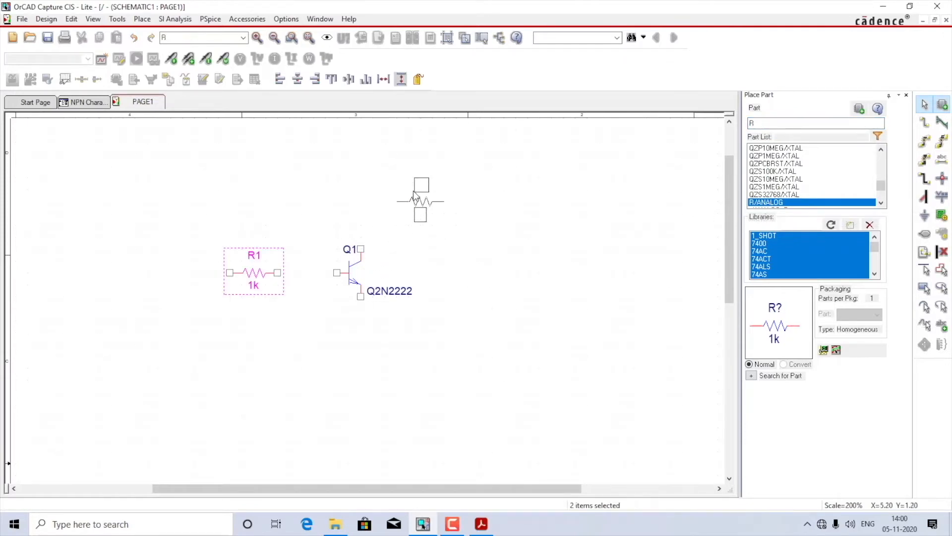
left_click(416, 199)
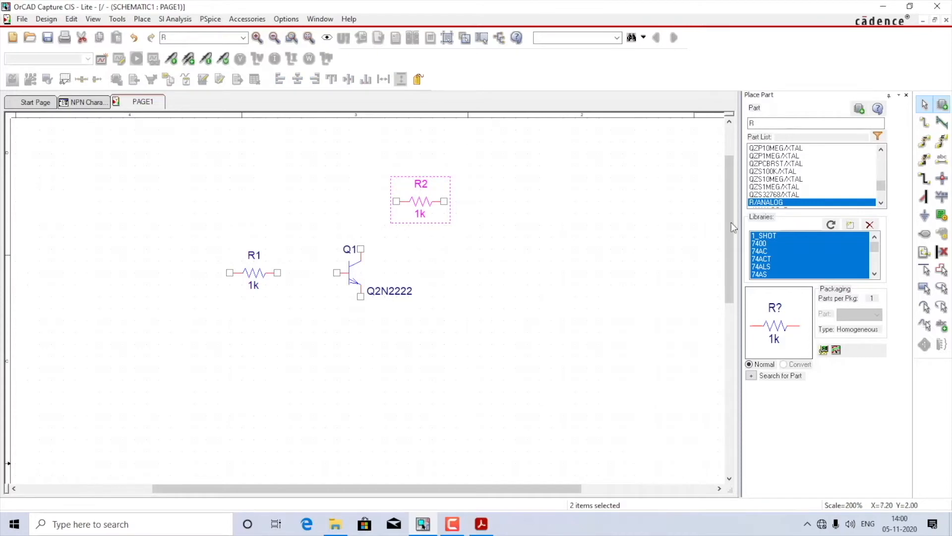
Step: Place two VDC sources from the SOURCE library, one below and outside the base resistor and one beyond the transistor on the collector side
left_click_drag(767, 123, 722, 122)
type("vdc")
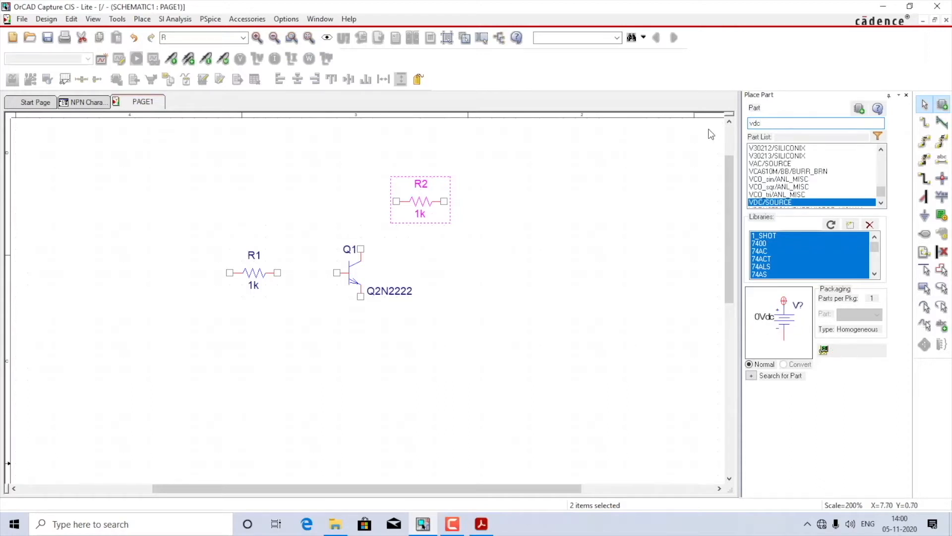
double_click(777, 202)
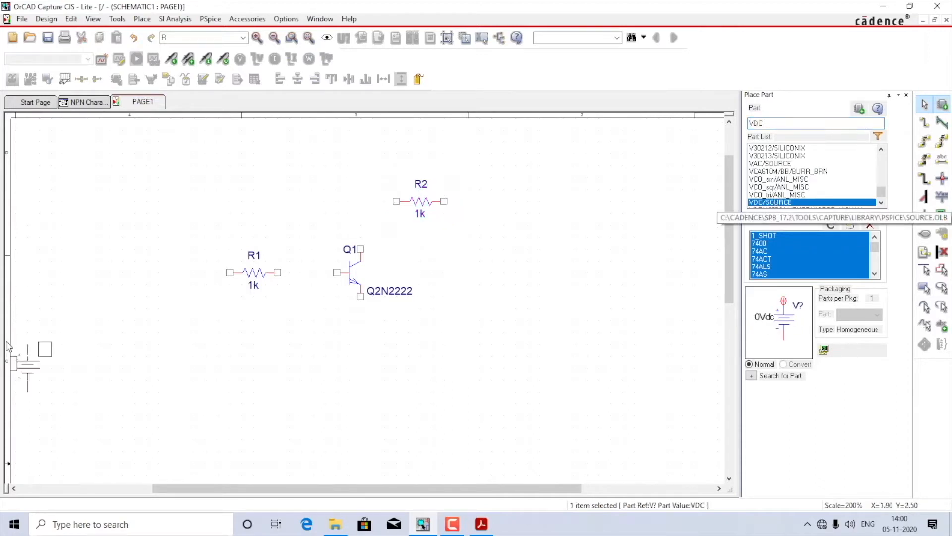
left_click(147, 302)
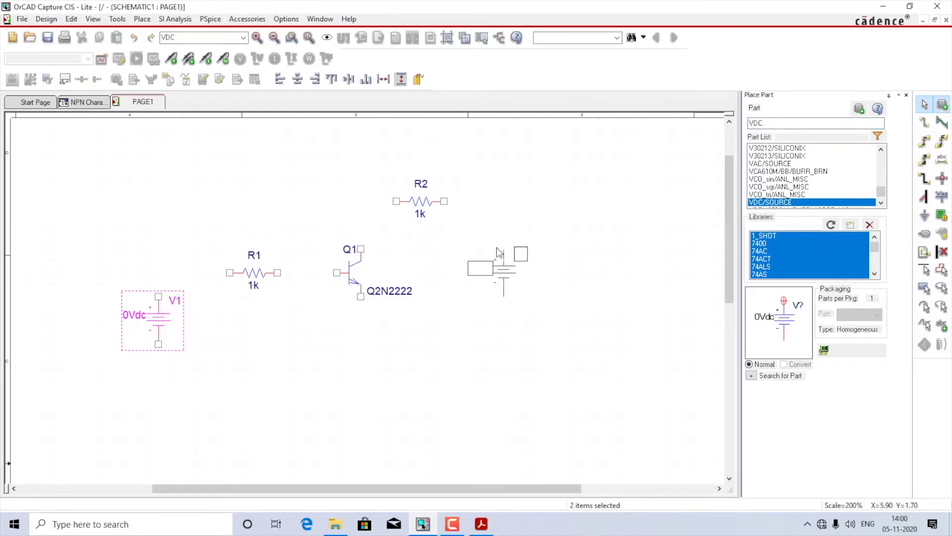
left_click(494, 255)
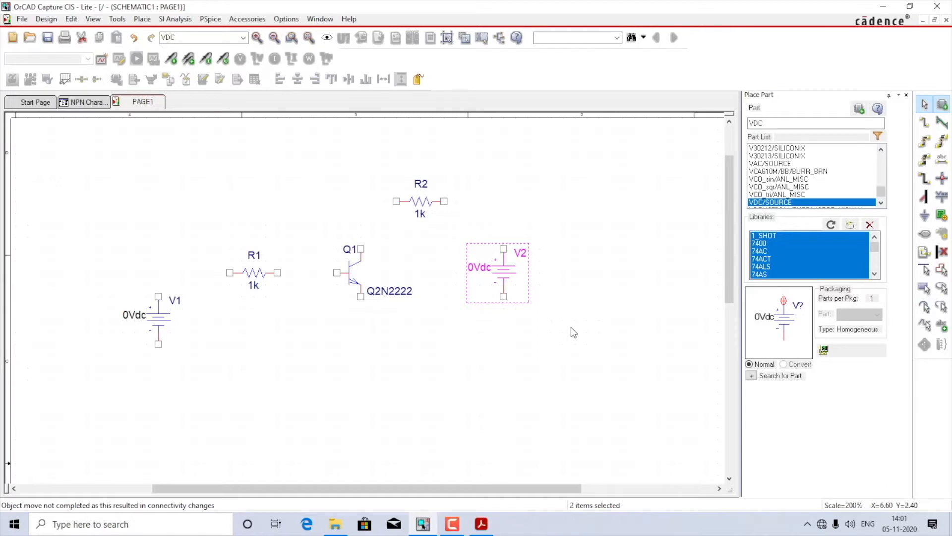
Step: Wire the positive terminal of V1 to resistor R1 and the other end of R1 to the transistor's base
left_click(925, 127)
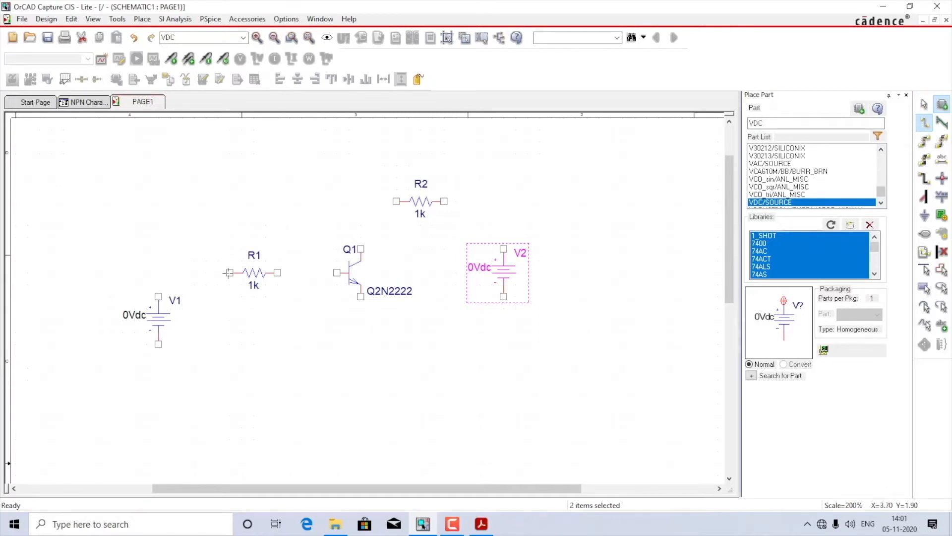
left_click(230, 273)
left_click(158, 296)
left_click(278, 273)
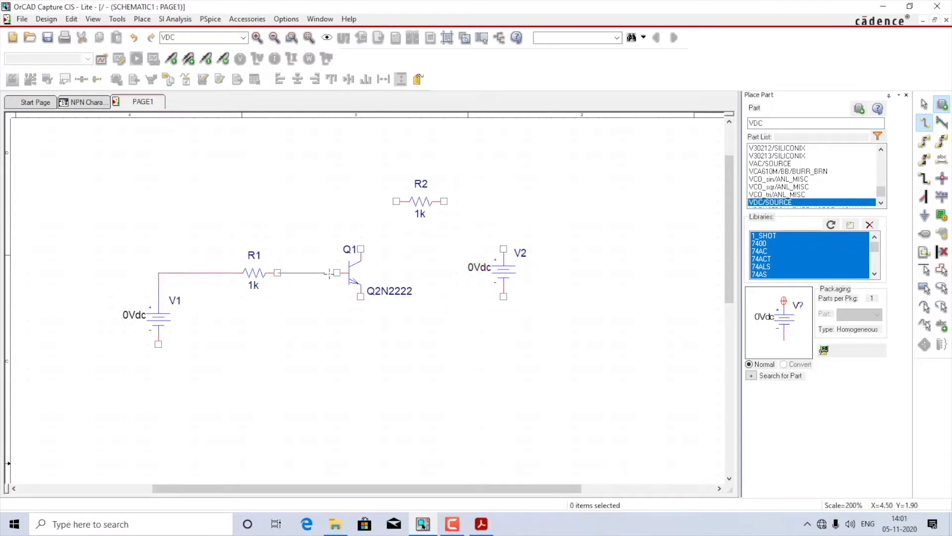
left_click(336, 272)
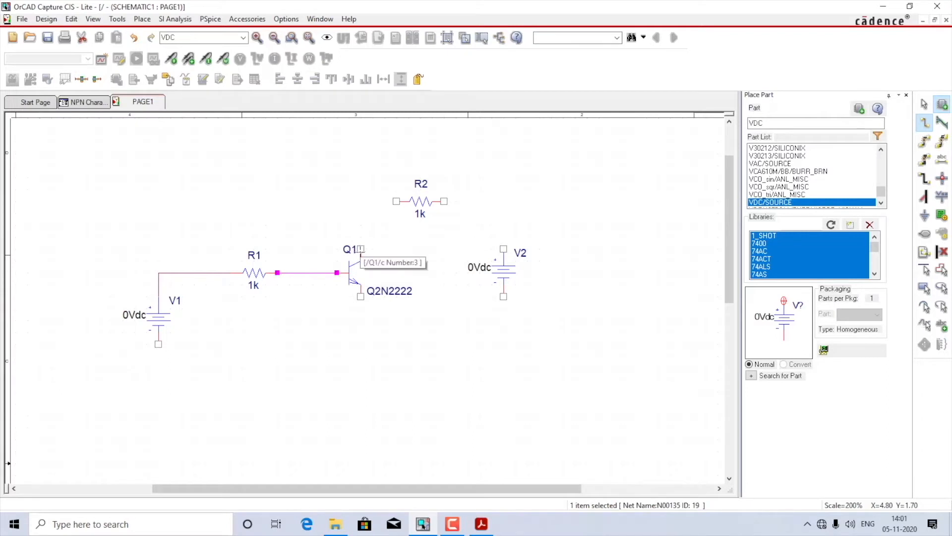
Step: Wire the transistor's collector to resistor R2 and the other end of R2 to the positive terminal of V2
left_click(360, 248)
left_click(396, 202)
left_click(444, 201)
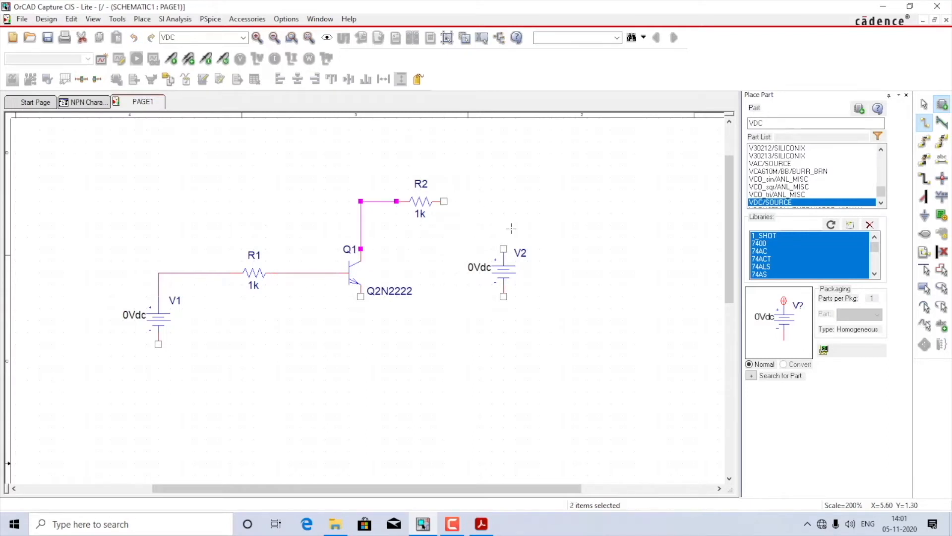
left_click(502, 248)
Step: Wire the negative terminals of V2 and V1 together with a common return line and connect the transistor's emitter to it
left_click(504, 296)
left_click(504, 367)
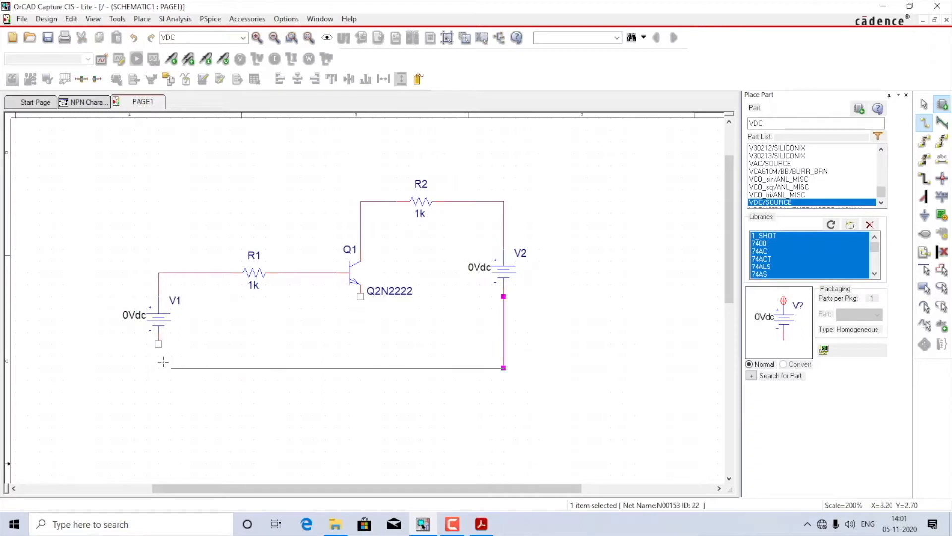
left_click(159, 344)
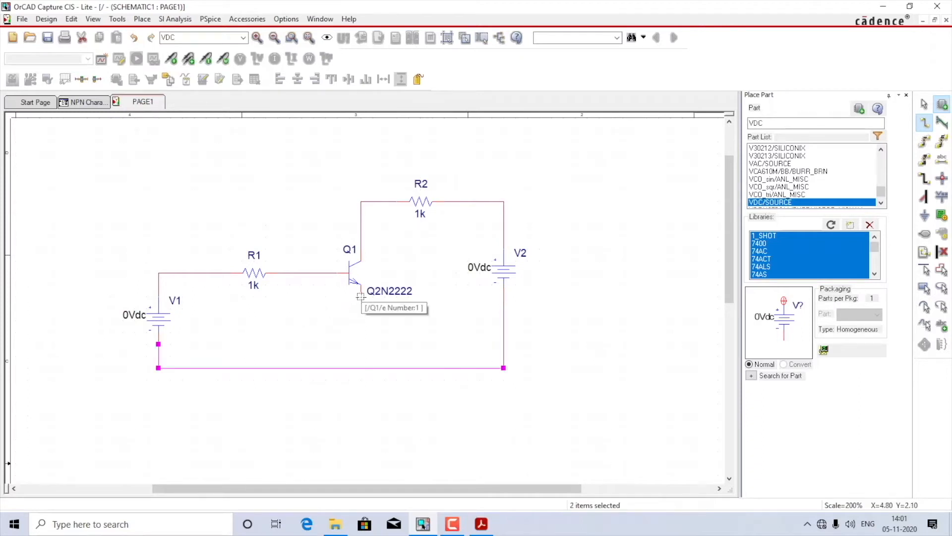
left_click(360, 296)
left_click(361, 368)
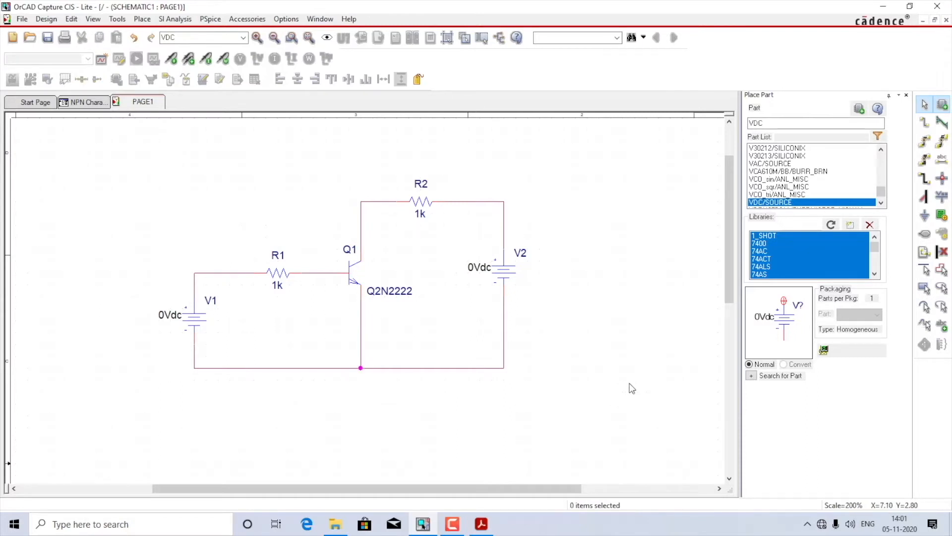
Step: Place a 0/CAPSYM ground below the emitter junction and wire it to the common return line
left_click(925, 216)
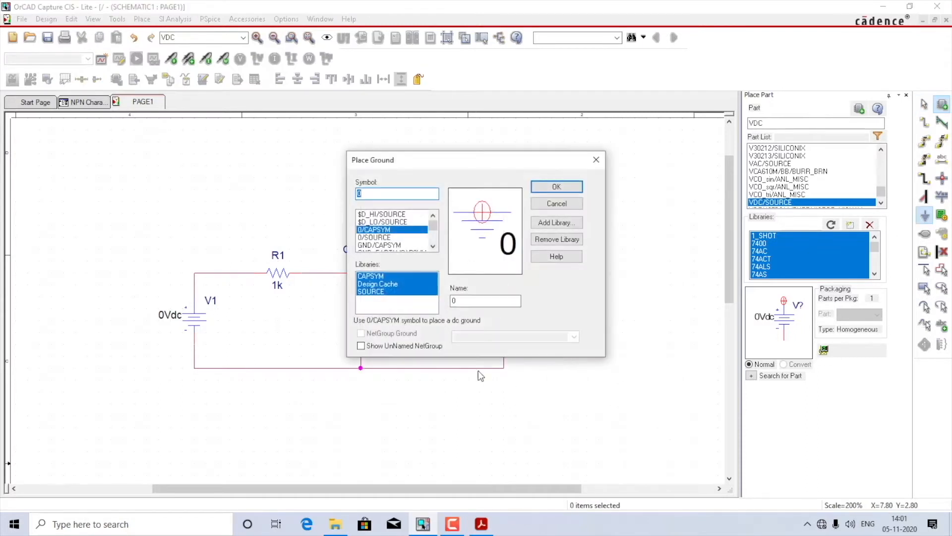
double_click(381, 231)
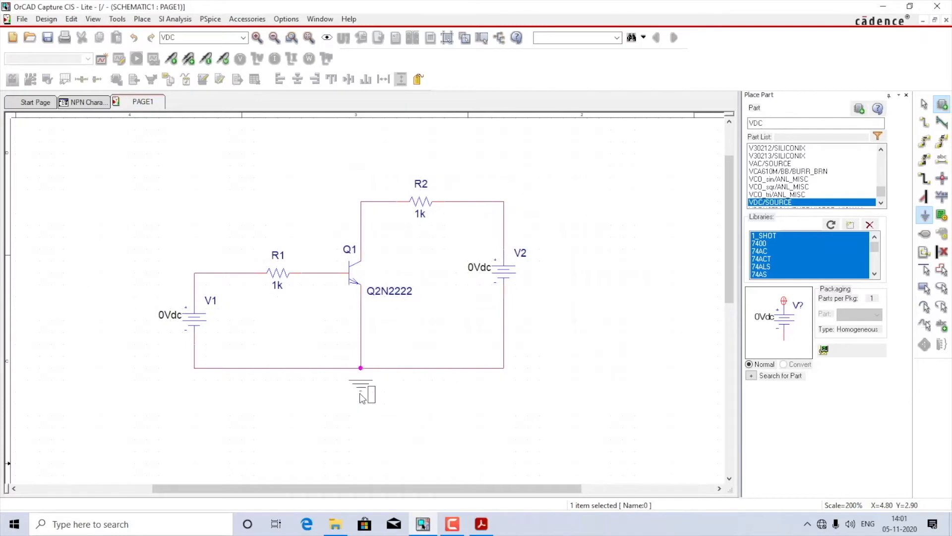
left_click(361, 407)
key("Escape")
key("w")
left_click(360, 392)
left_click(361, 368)
key("Escape")
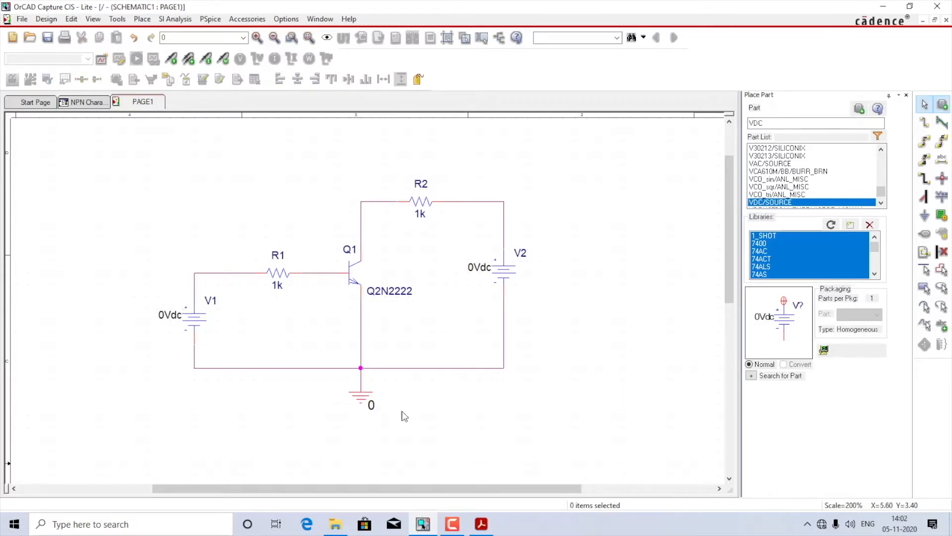
Step: Rename base resistor R1 as R_B and collector resistor R2 as R_L
double_click(280, 261)
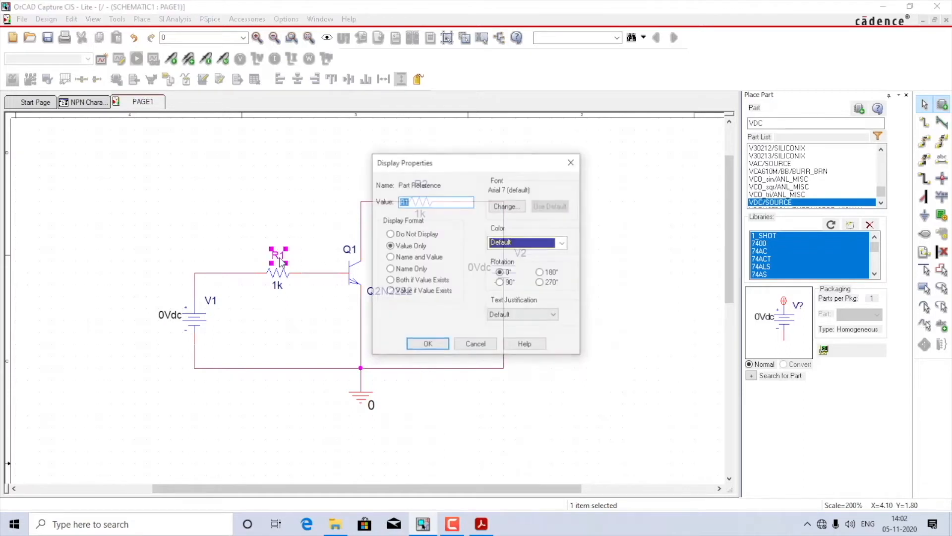
type("R")
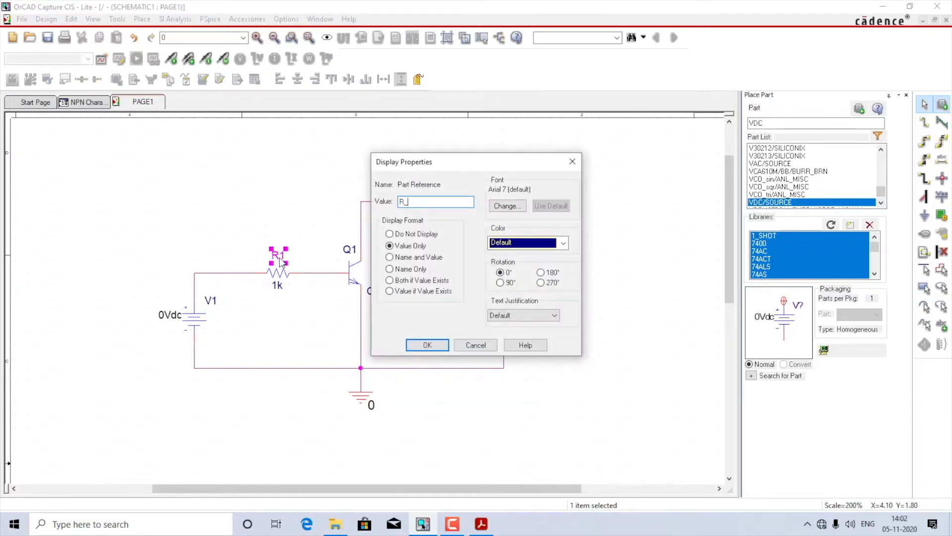
left_click(423, 346)
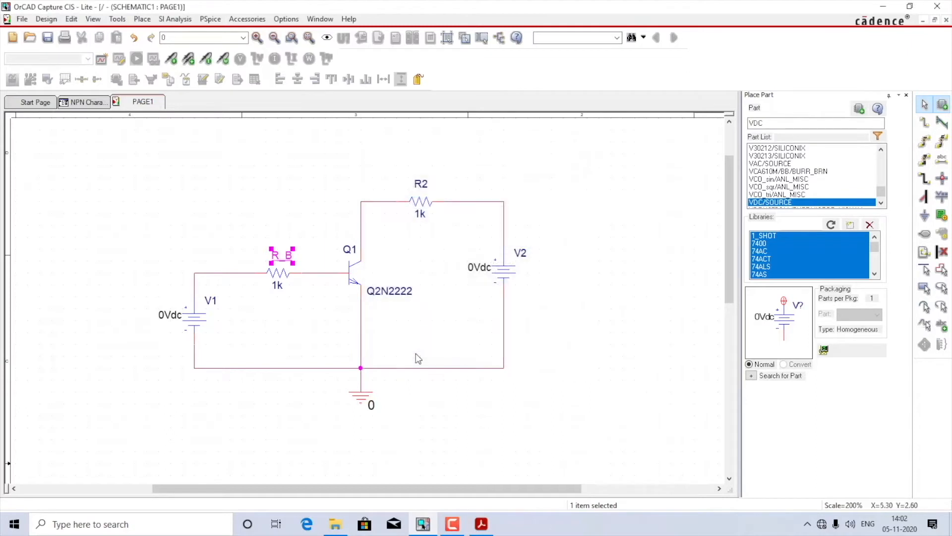
double_click(421, 185)
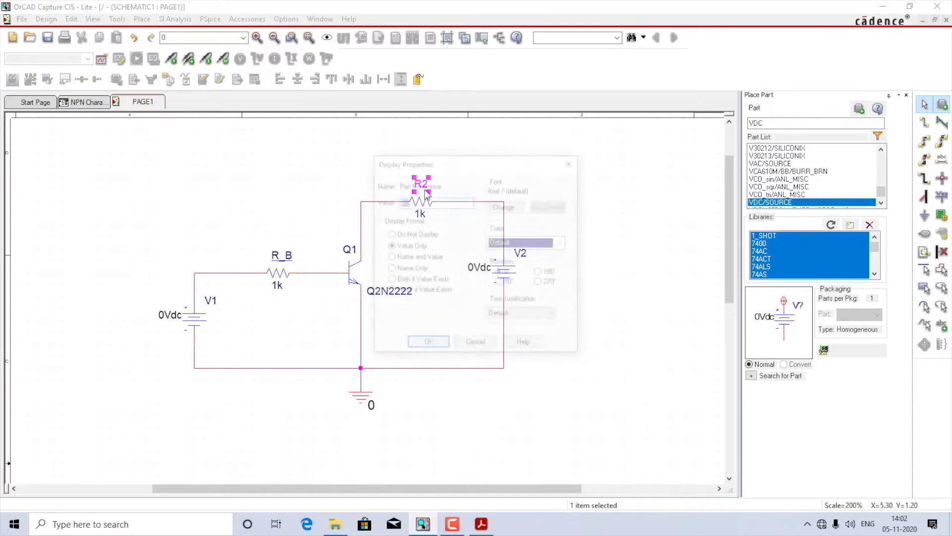
type("R")
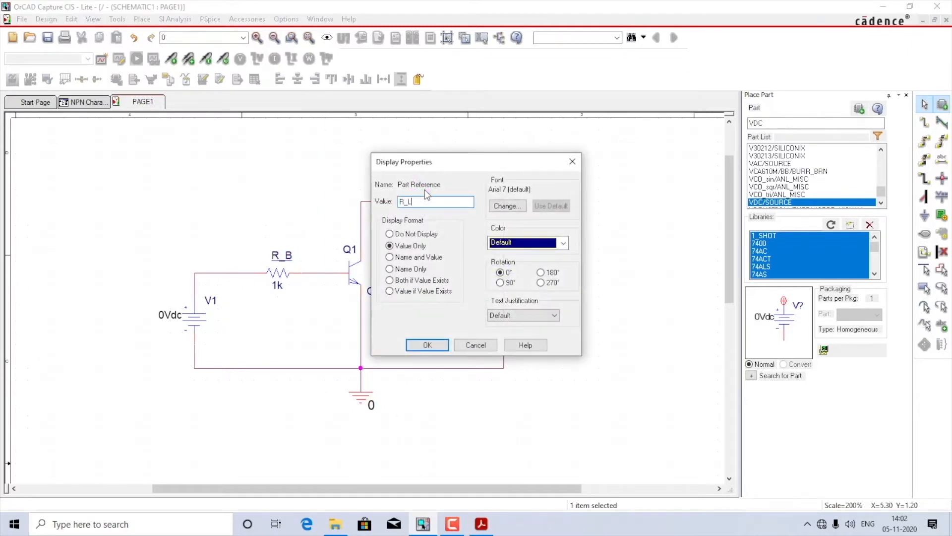
left_click(427, 345)
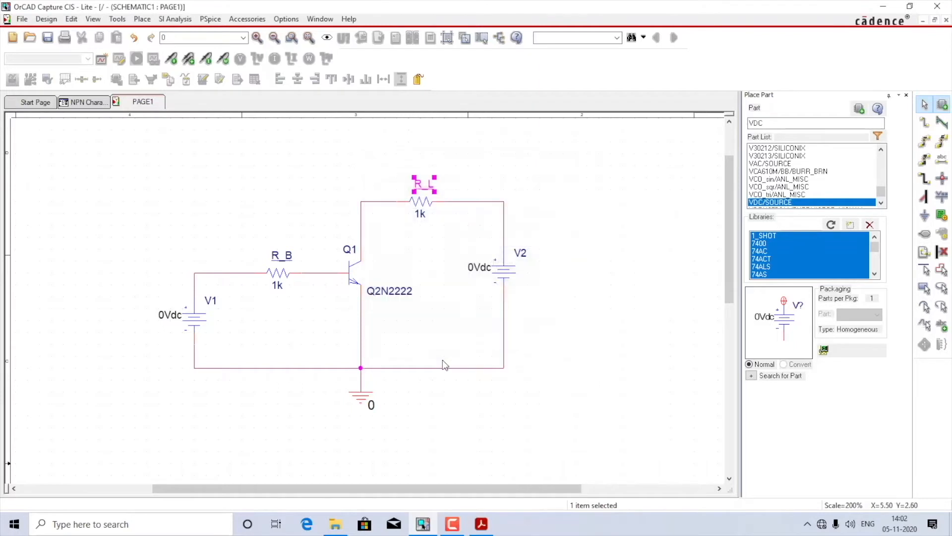
Step: Move source V1's reference label to just above its voltage value and rename it V_BB
left_click(211, 301)
left_click_drag(210, 301, 165, 292)
double_click(164, 291)
type("V_BB")
key("Return")
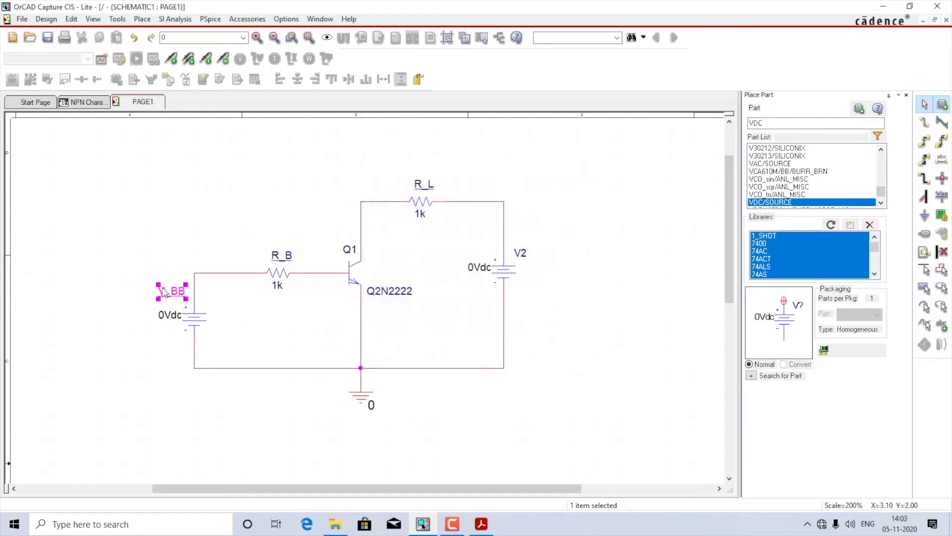
left_click(329, 327)
Step: Rename the collector-side source V2 as V_CC
double_click(522, 253)
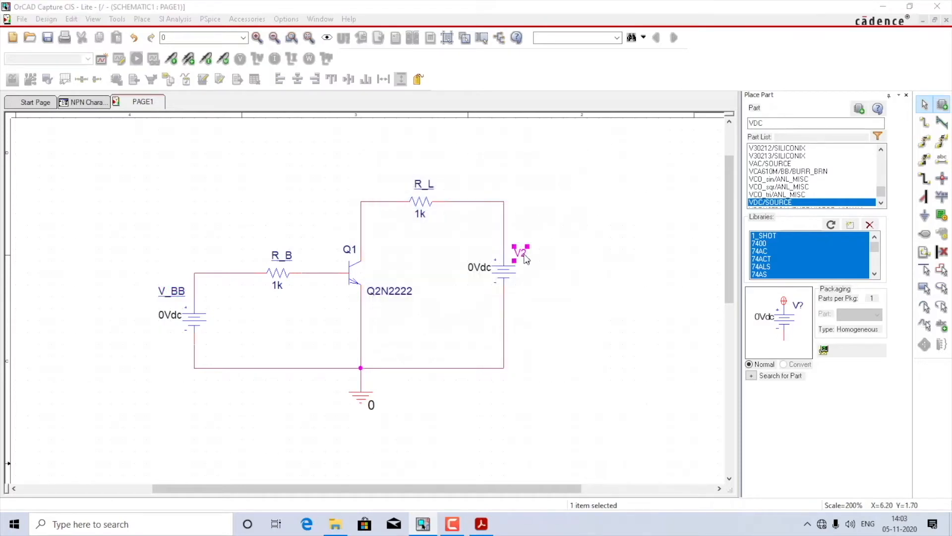
type("V_CC")
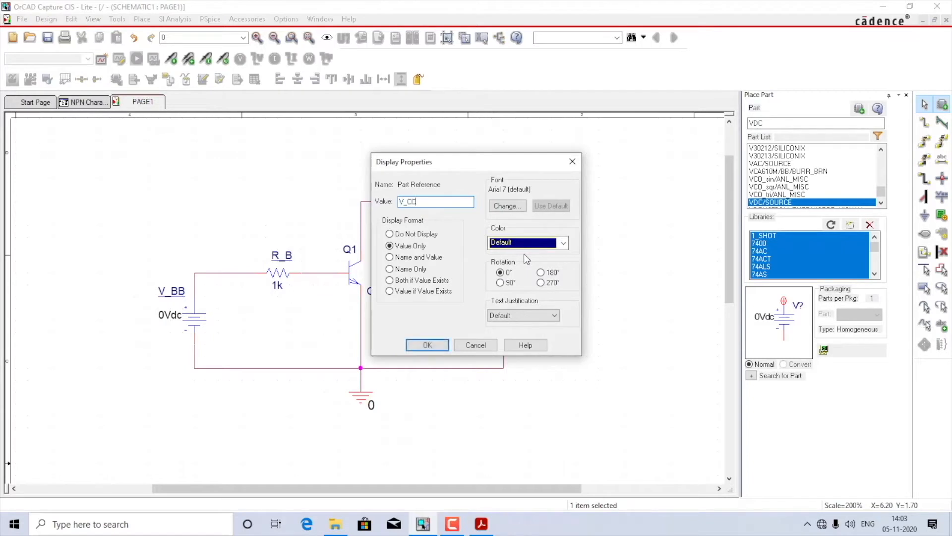
key("Return")
left_click(559, 310)
Step: Move V_CC's voltage value below its reference label beside the source, and shift V_BB's value slightly away from its source symbol
left_click(477, 268)
left_click_drag(479, 272, 527, 307)
left_click_drag(173, 323, 162, 323)
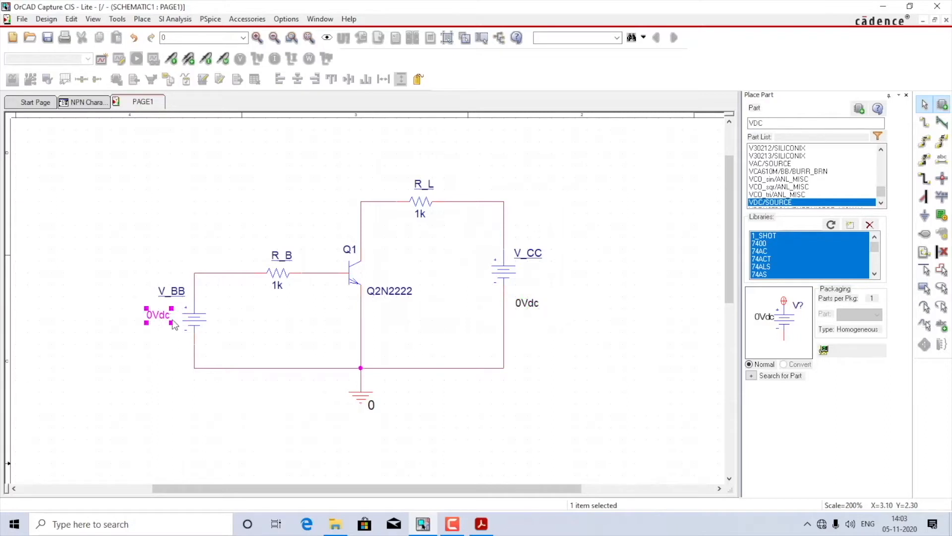
left_click(236, 324)
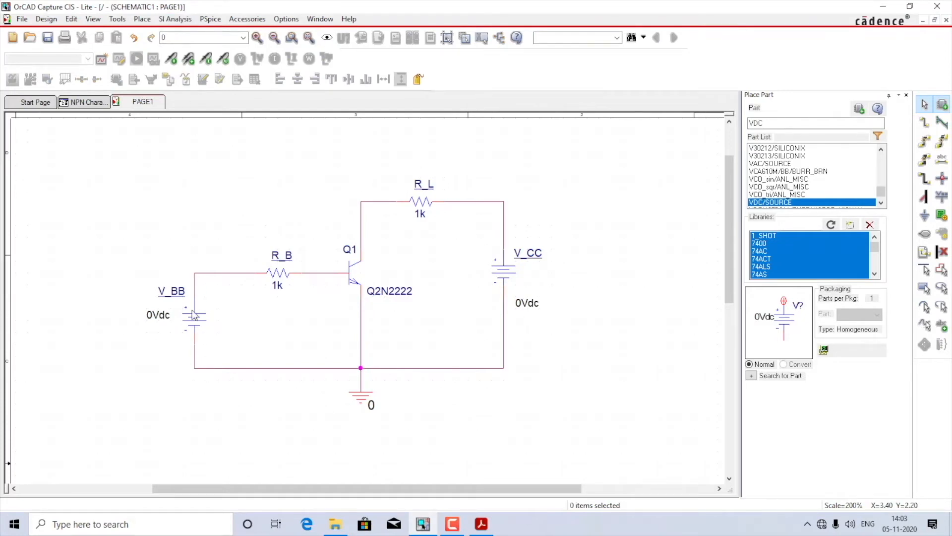
Step: Set the DC voltage of V_BB to 3V and of V_CC to 10V
left_click(161, 316)
double_click(161, 316)
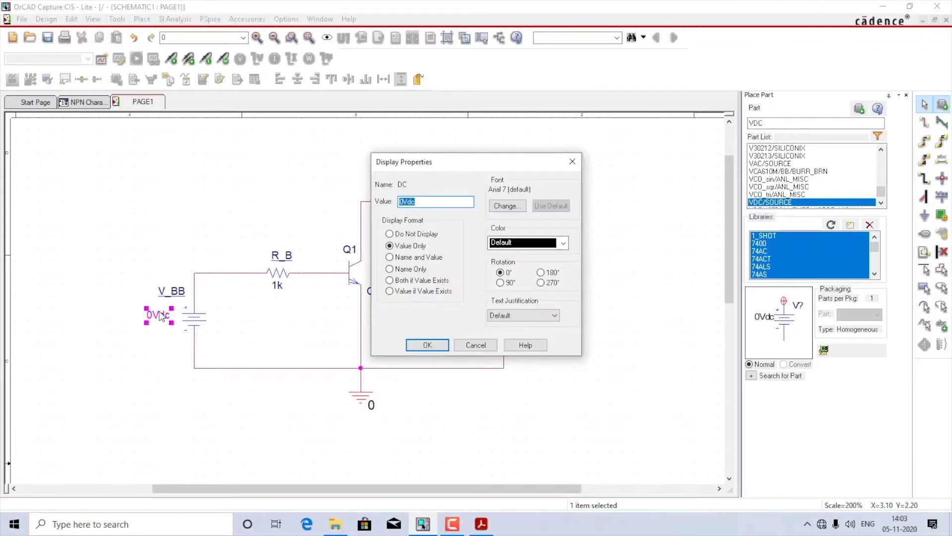
type("3V")
key("Return")
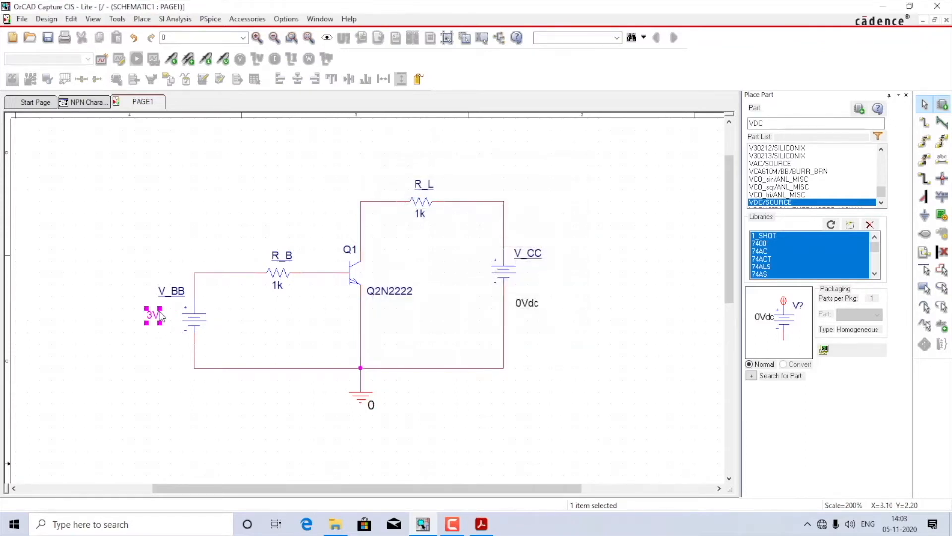
double_click(532, 310)
type("10V")
key("Return")
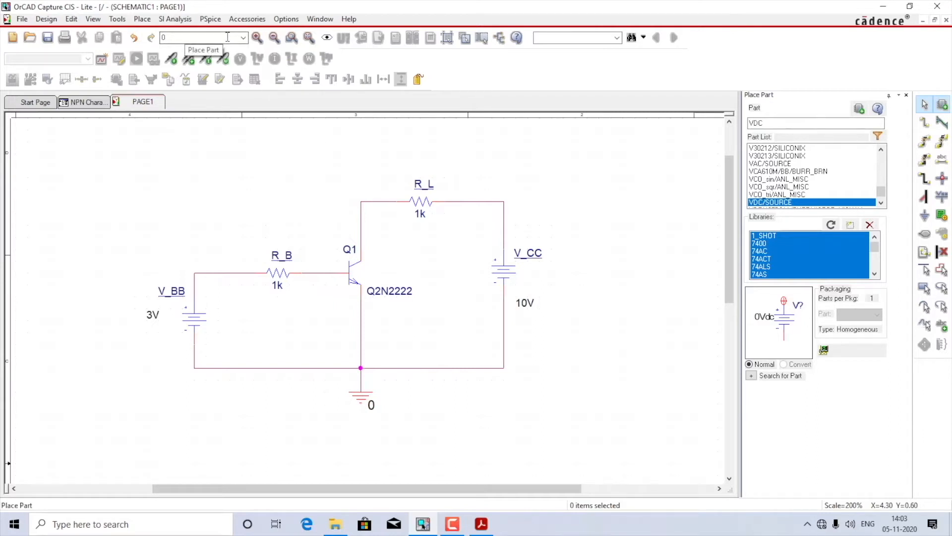
Step: Create a new PSpice simulation profile named NPN_CE without inheriting from another profile
left_click(213, 19)
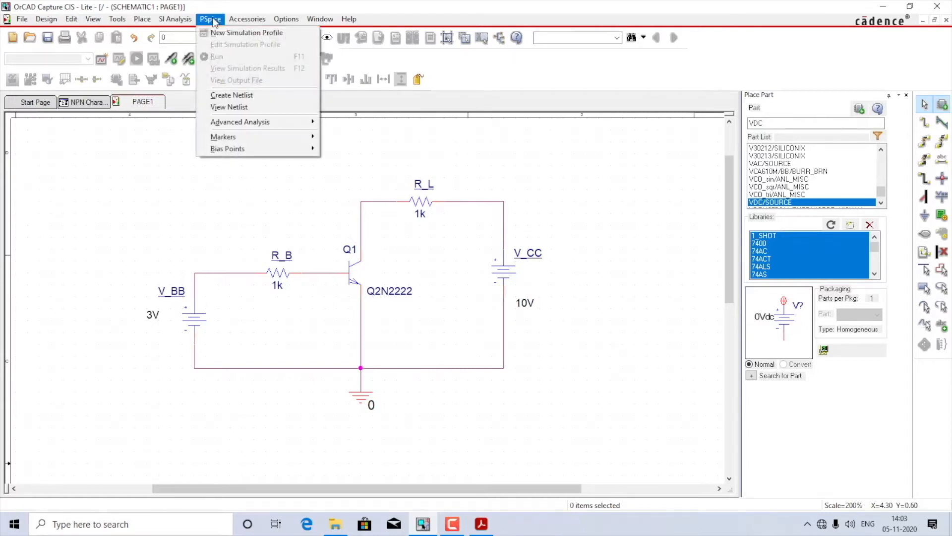
left_click(228, 33)
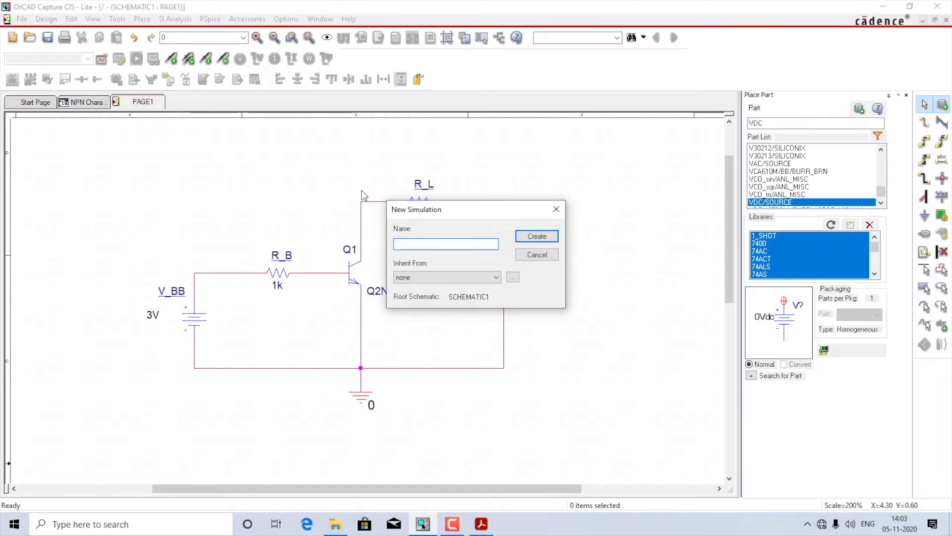
type("NPN_CE")
left_click(537, 236)
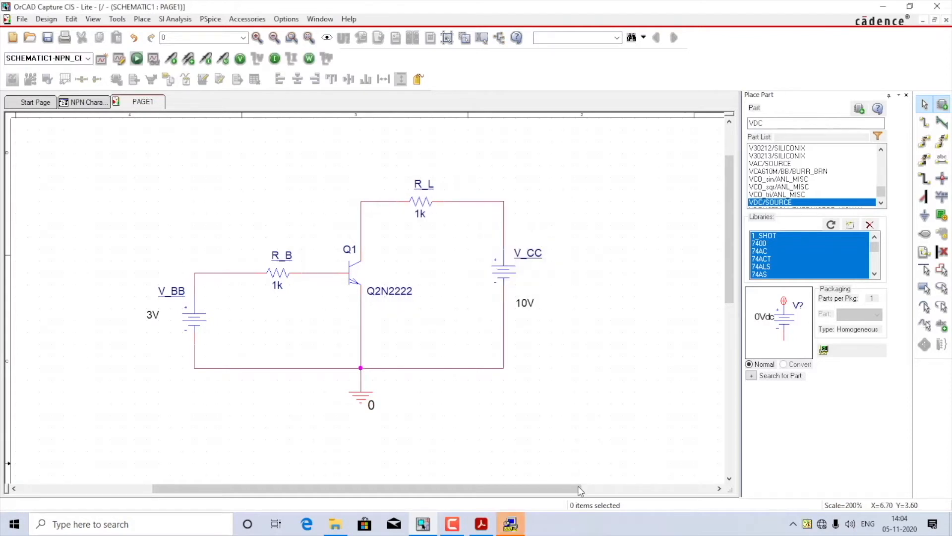
Step: Set the analysis type of the NPN_CE simulation profile to DC Sweep with Primary Sweep enabled
left_click(517, 525)
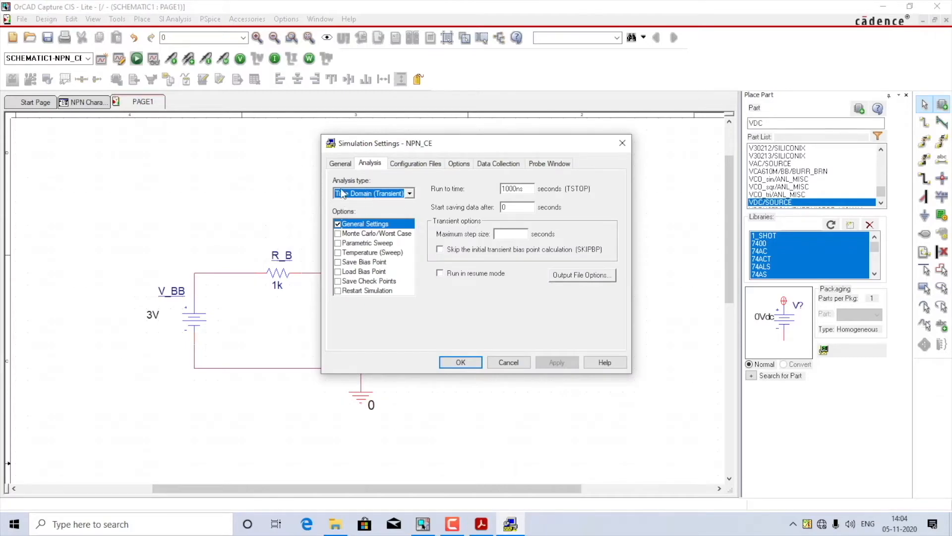
left_click(410, 193)
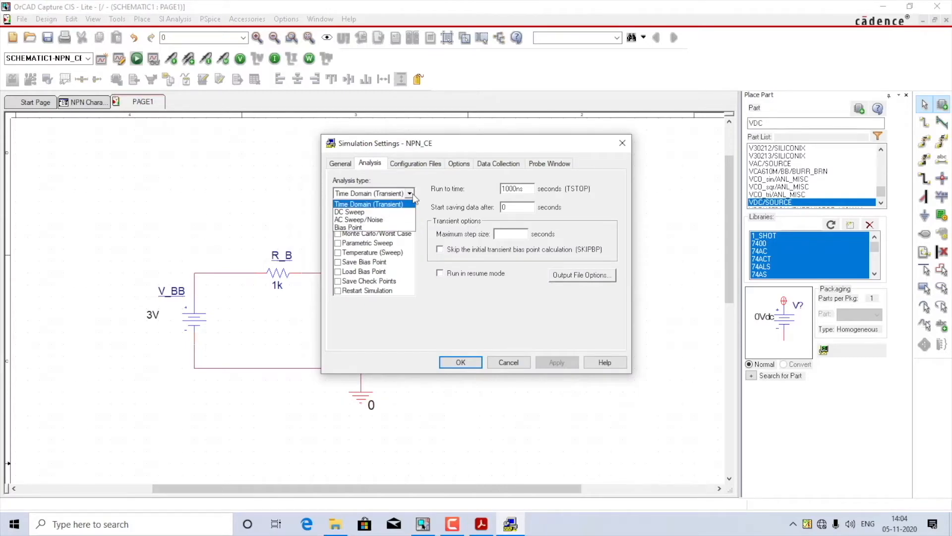
left_click(390, 213)
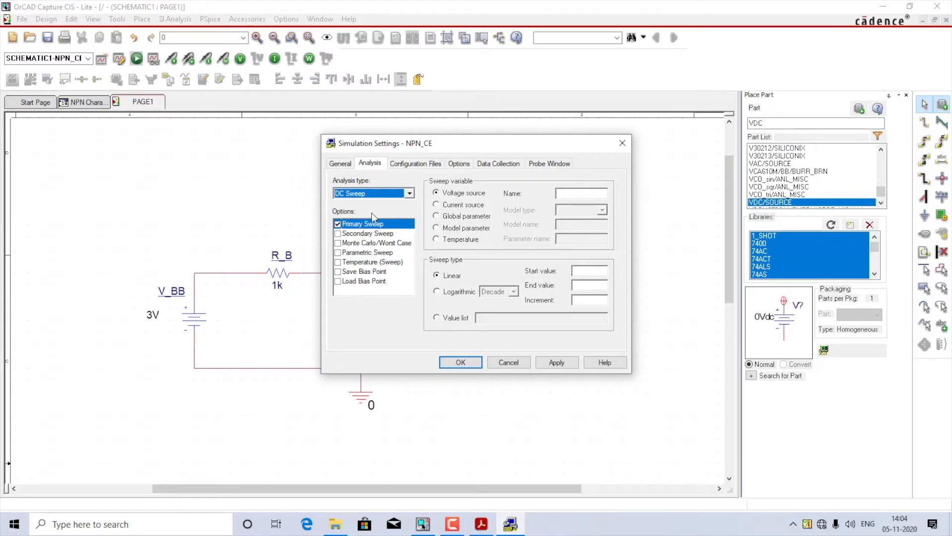
left_click(338, 227)
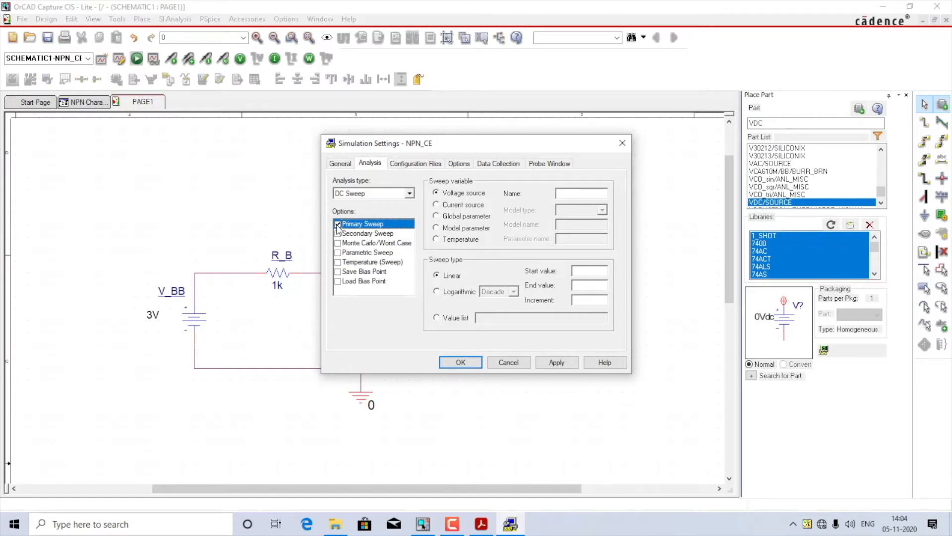
Step: Define the primary sweep as a linear sweep of voltage source V_BB from 0 to 3V in 0.01 increments and apply the settings
left_click_drag(449, 147, 684, 157)
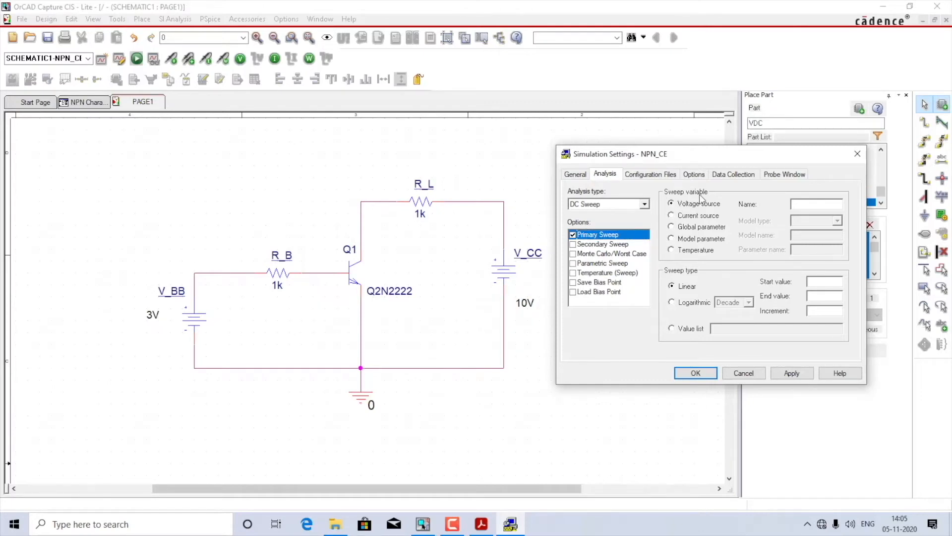
left_click(825, 204)
type("V_BB")
type("0")
left_click(821, 292)
type("3M")
type("1")
left_click_drag(802, 308, 796, 307)
key("BackSpace")
left_click(802, 378)
left_click(693, 376)
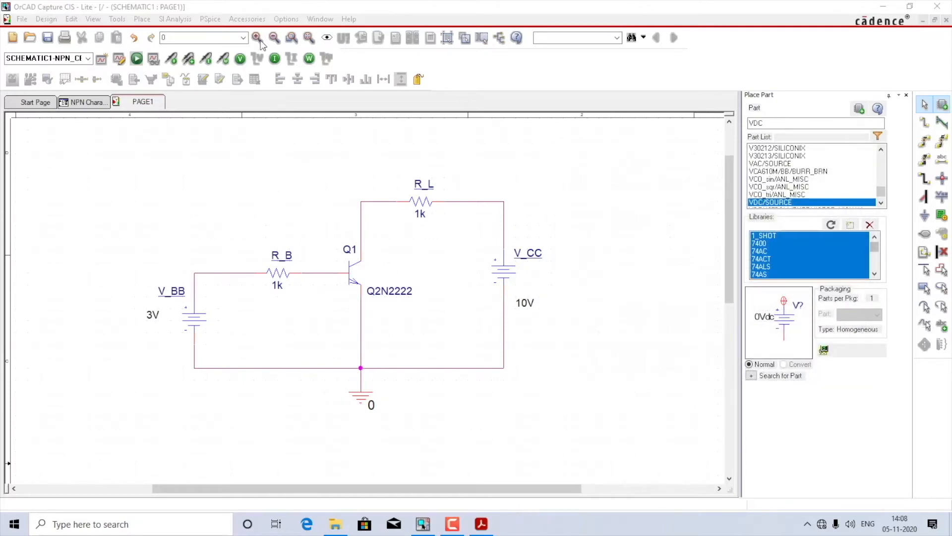
Step: Run the NPN_CE simulation, inspect the V_BB sweep plot in PSpice A/D, and close the results window
left_click(136, 61)
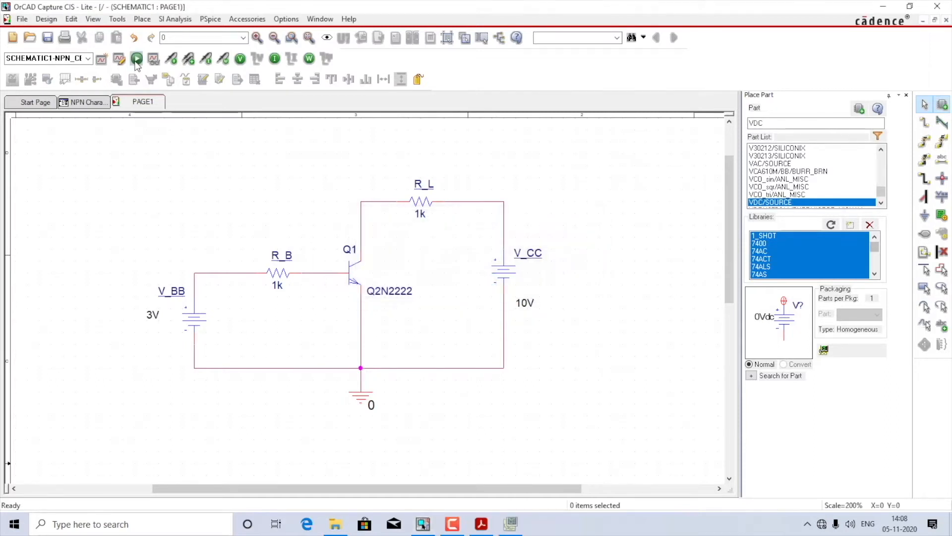
left_click(510, 525)
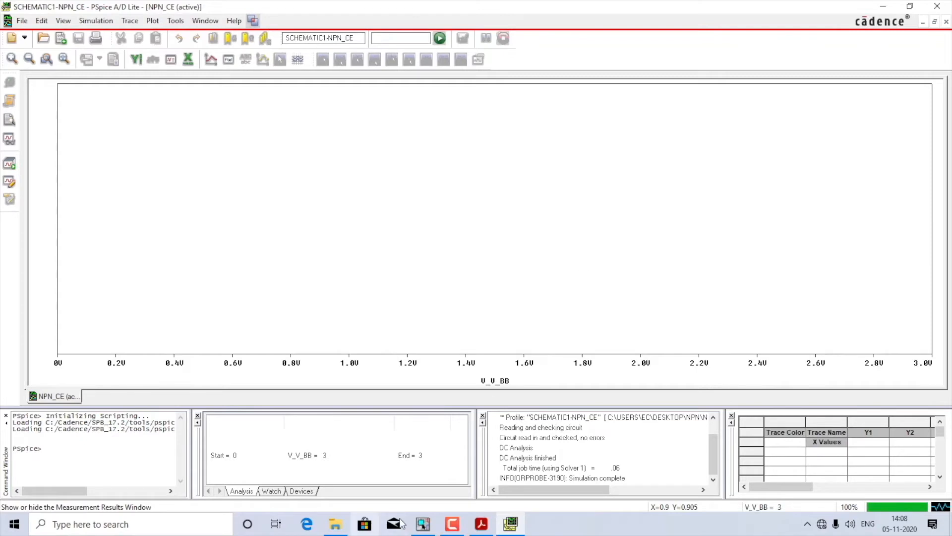
left_click(427, 528)
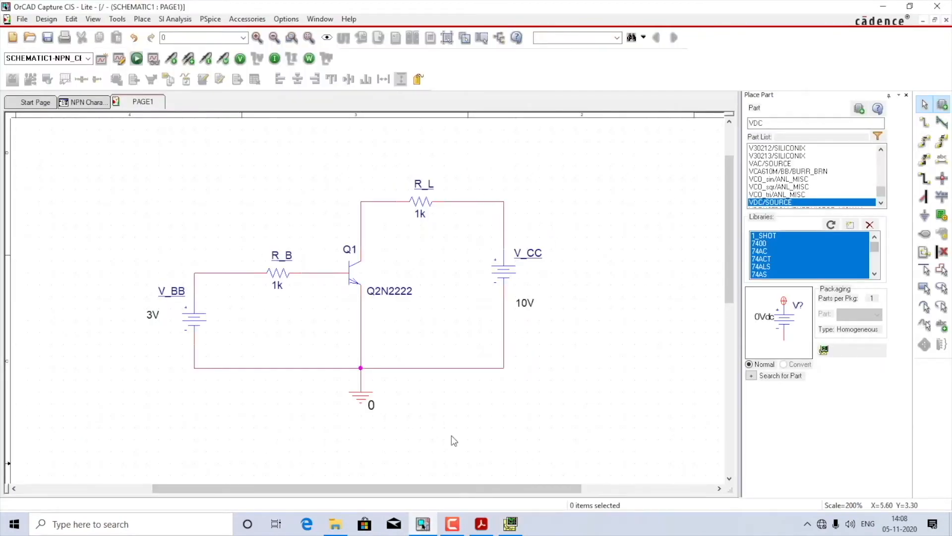
left_click(519, 523)
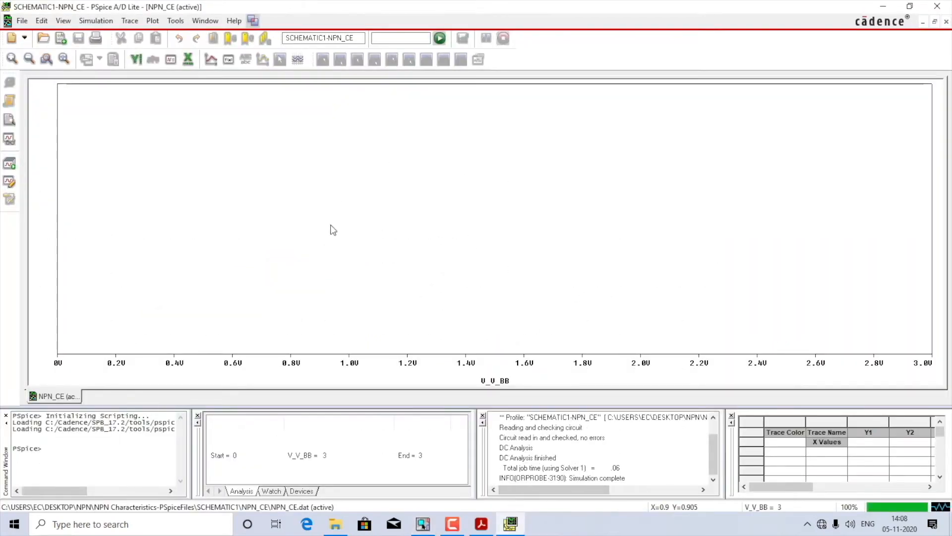
left_click(937, 6)
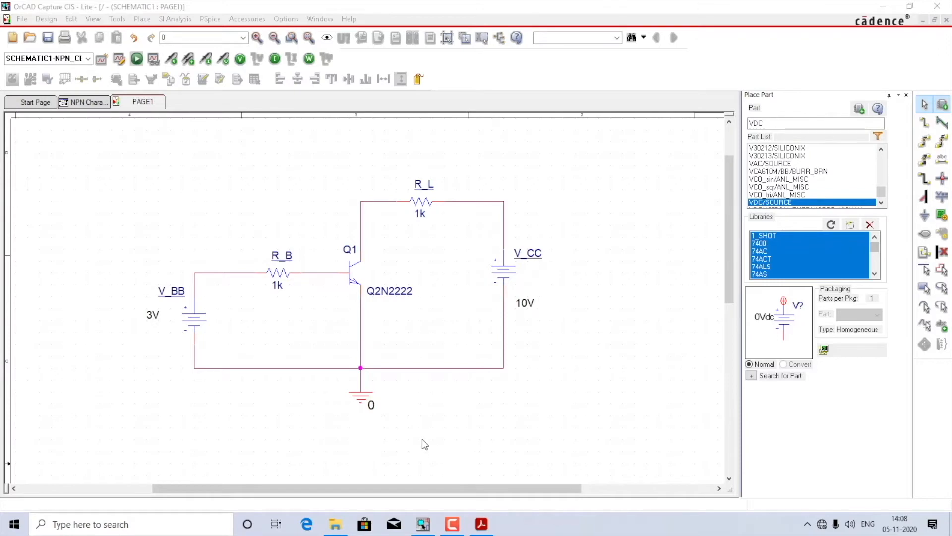
Step: Delete the wire between the ground symbol and the emitter junction, rerun the simulation to check its output, and close the results
left_click(361, 393)
key("Delete")
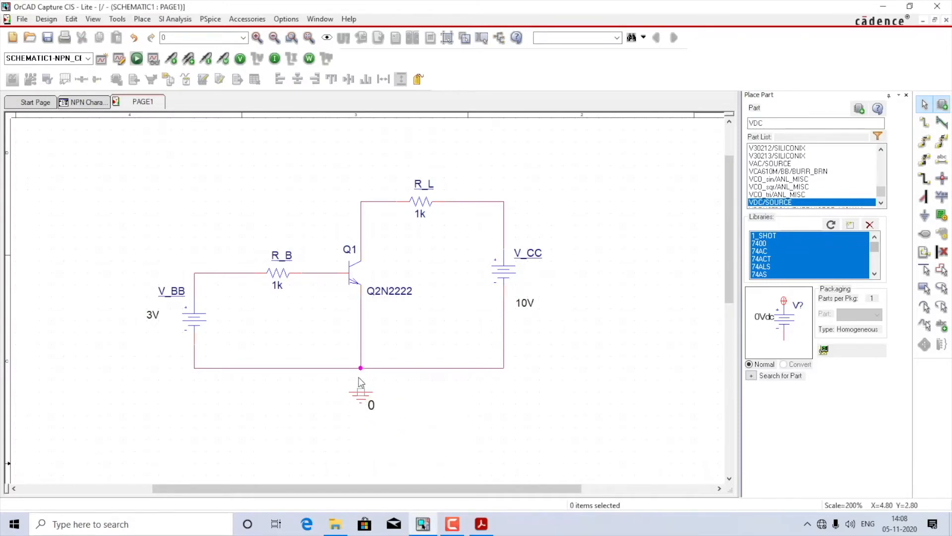
left_click(137, 59)
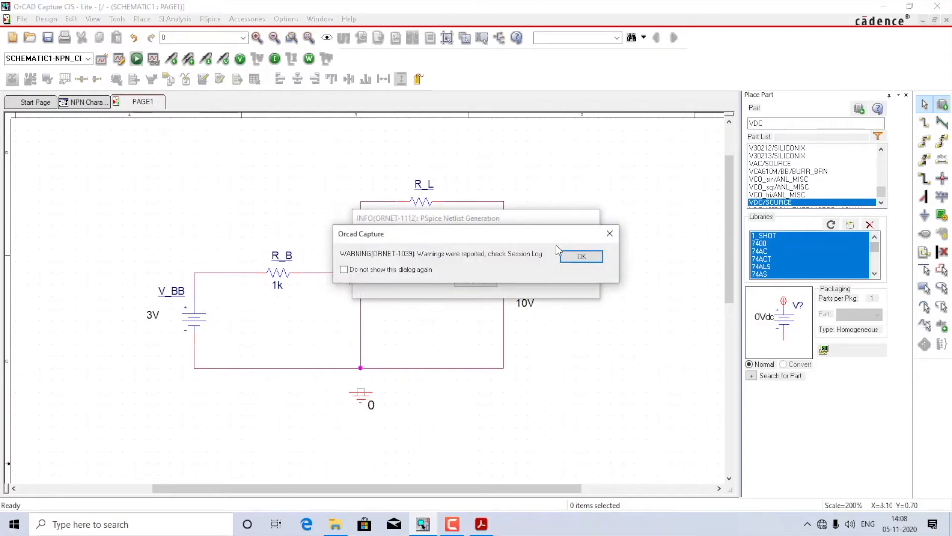
left_click(577, 260)
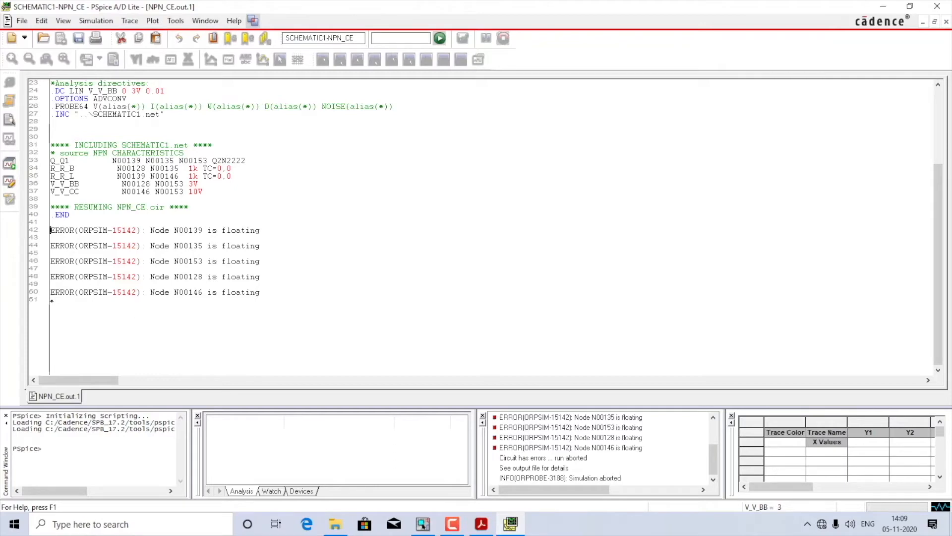
left_click(937, 6)
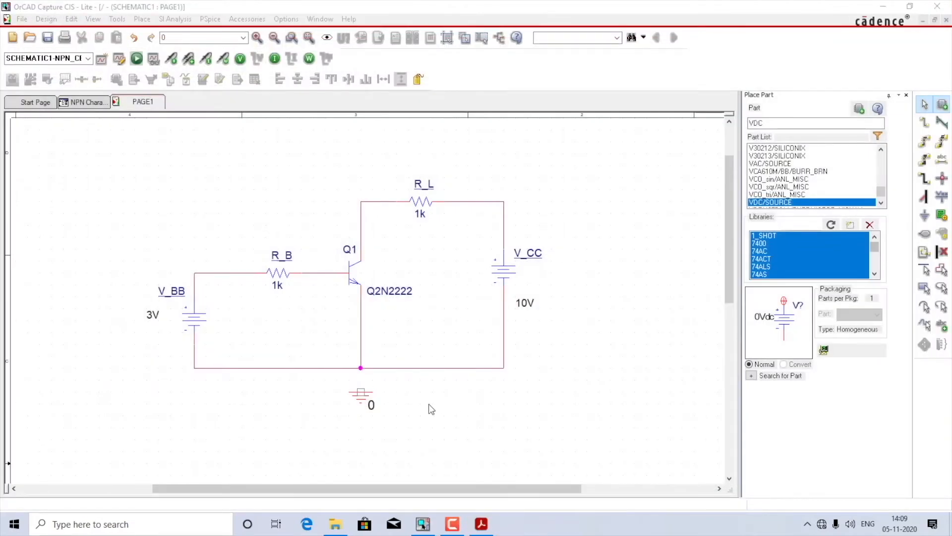
Step: Reconnect the ground symbol to the emitter junction on the common return line with a wire
left_click(365, 399)
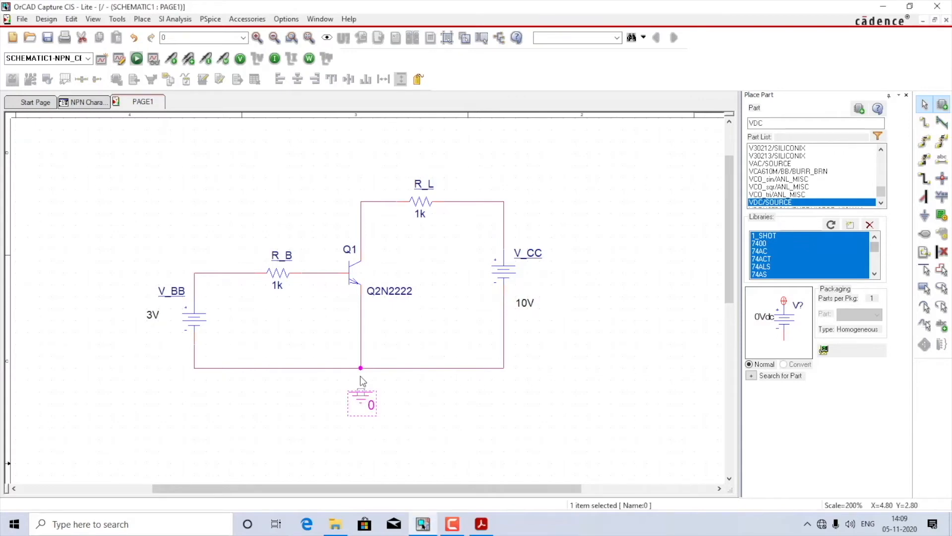
left_click(361, 391)
left_click(360, 368)
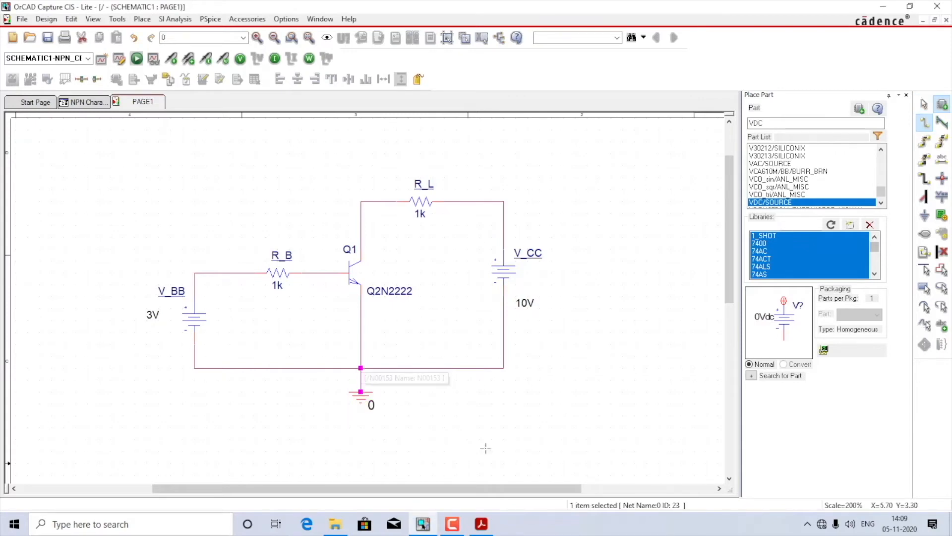
key("Escape")
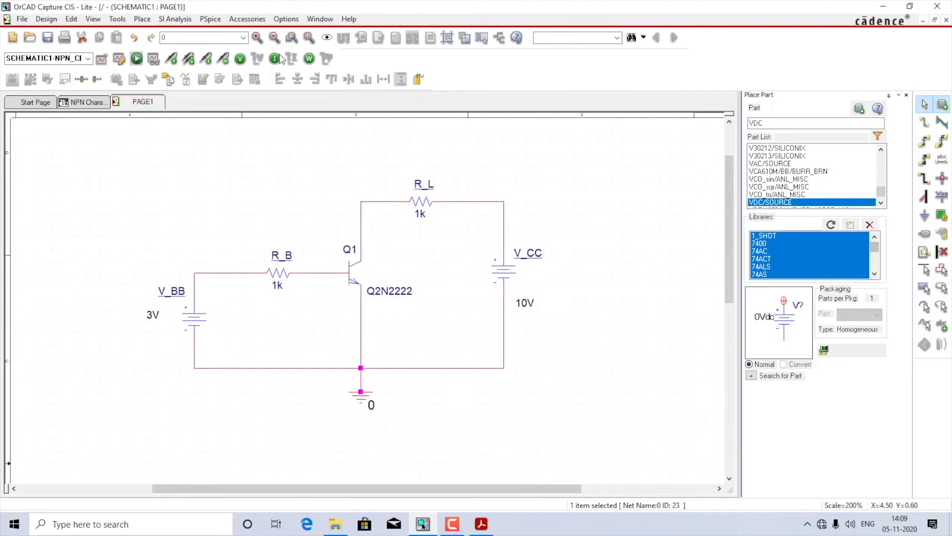
Step: Run the NPN_CE simulation and add a trace of the base current IB(Q1), with alias names excluded from the variable list
left_click(131, 59)
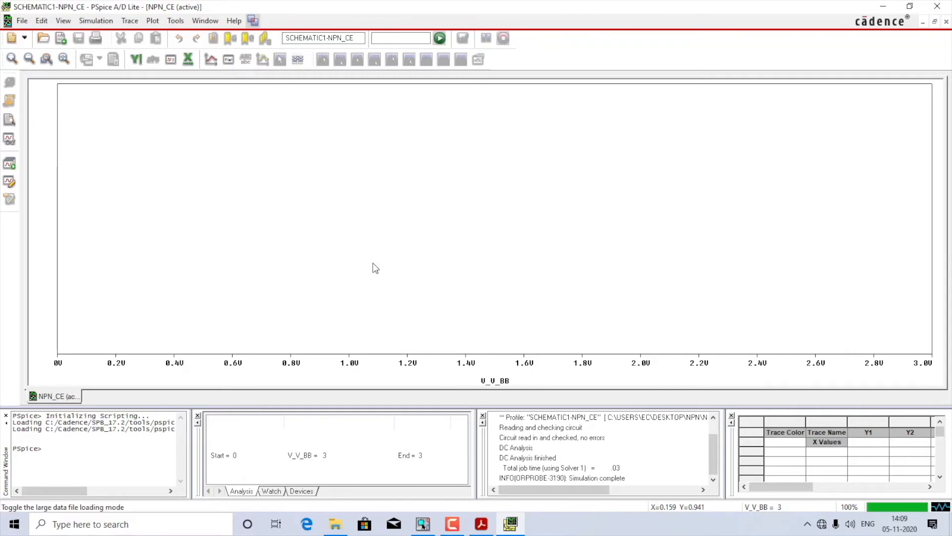
left_click(131, 21)
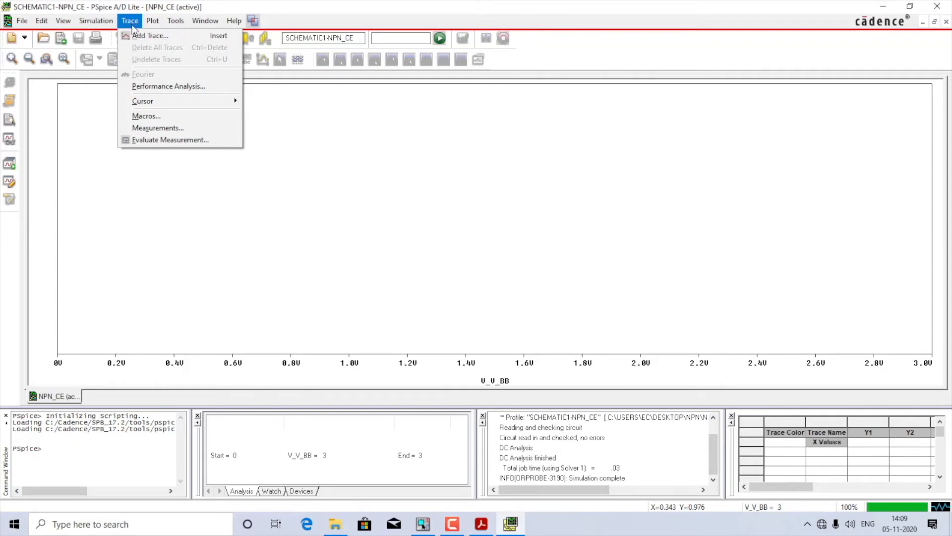
left_click(140, 36)
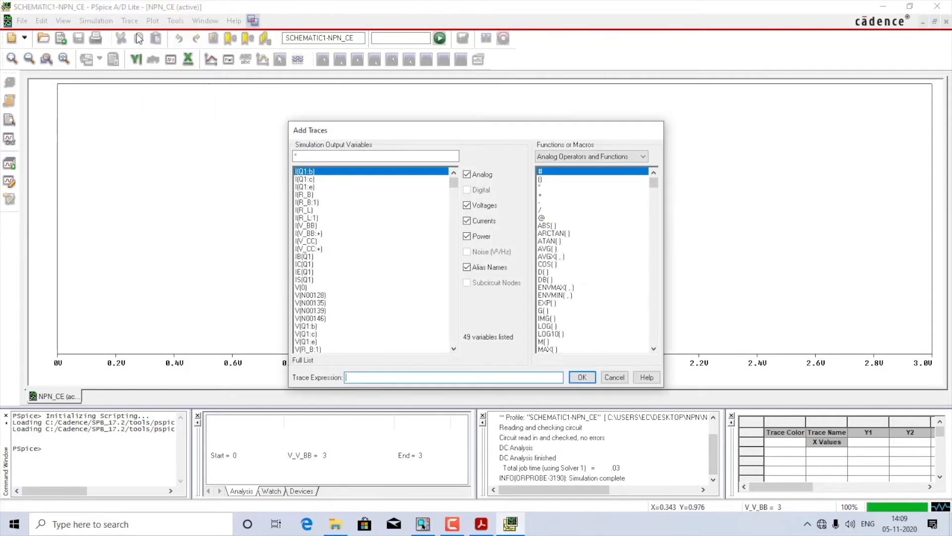
left_click(486, 269)
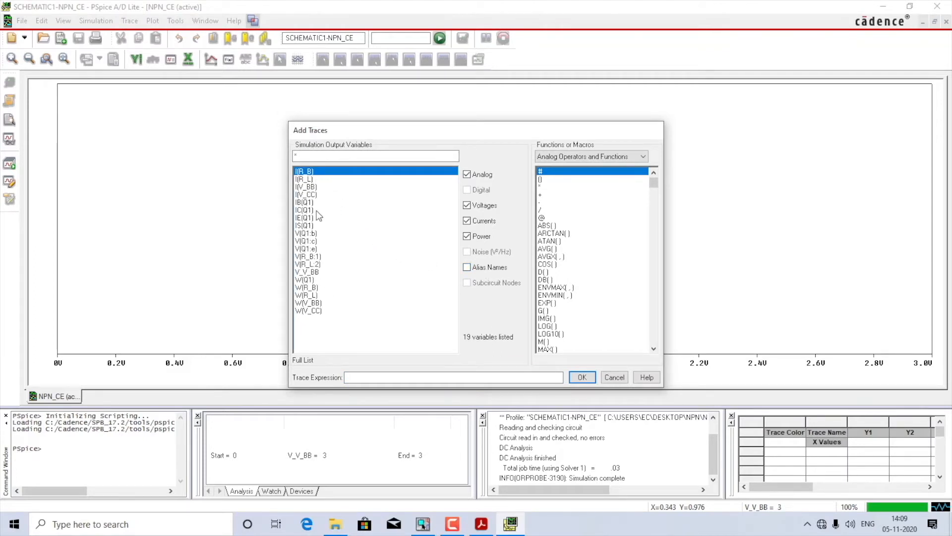
left_click(304, 203)
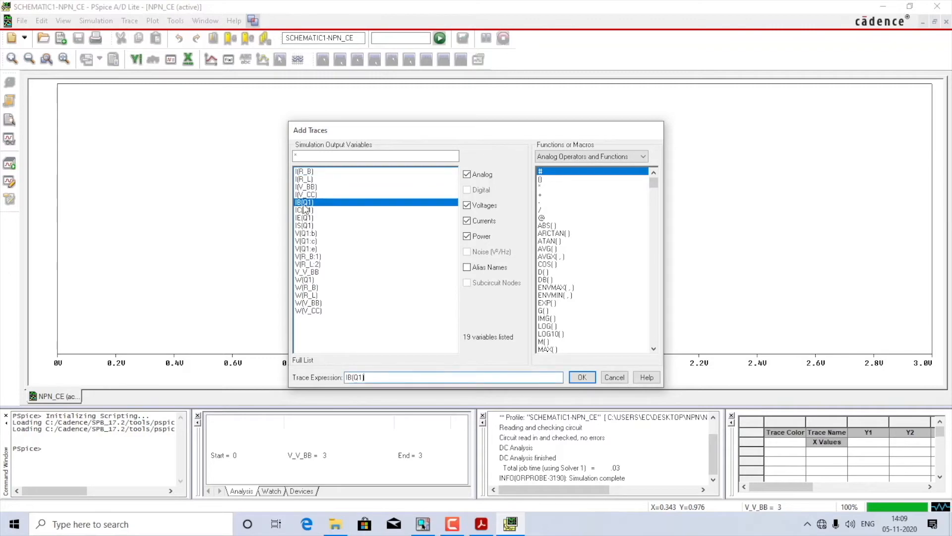
left_click(577, 381)
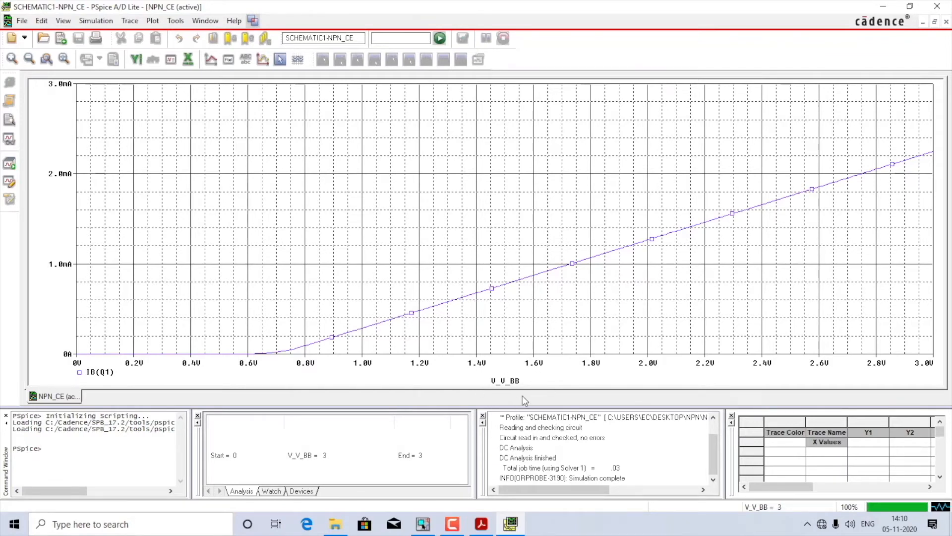
Step: Set the X axis variable of the base current plot to V(Q1:b), leaving alias names out of the variable list
double_click(495, 366)
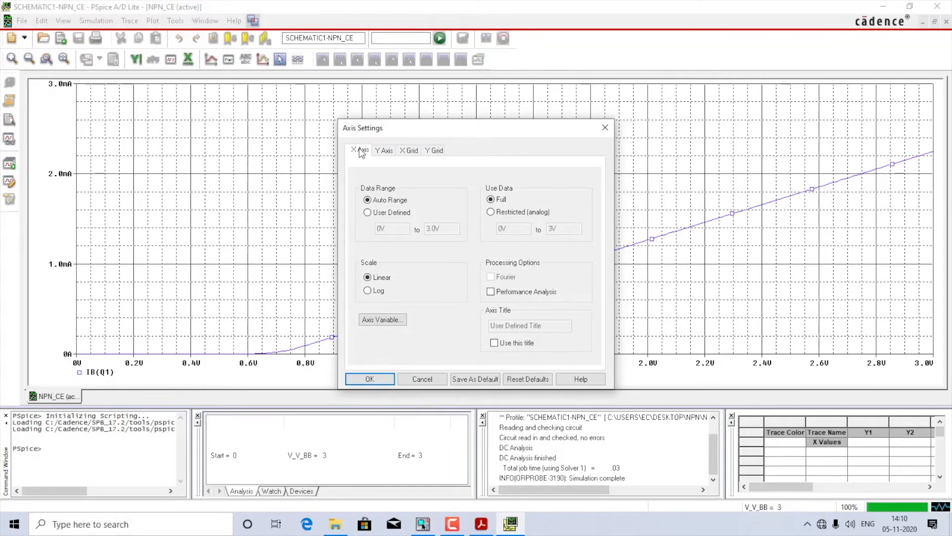
left_click(391, 321)
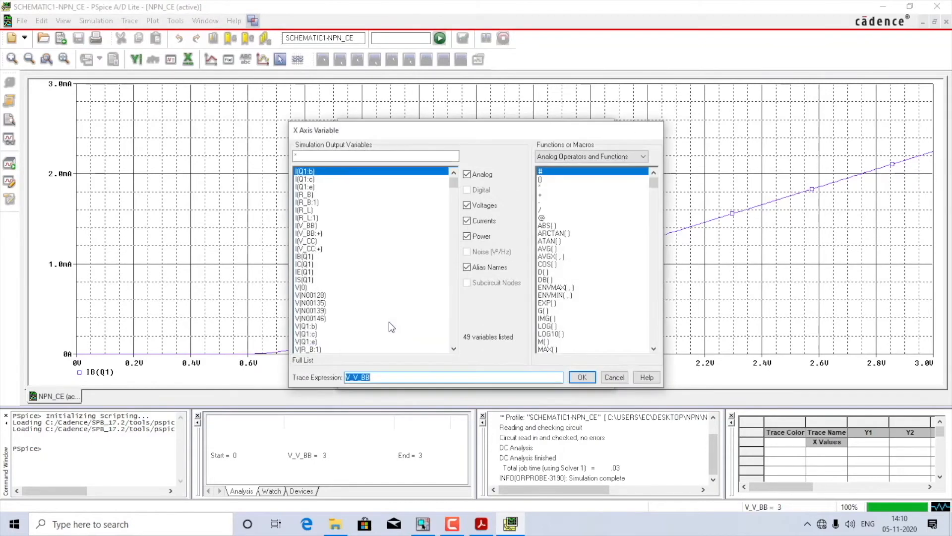
left_click(492, 268)
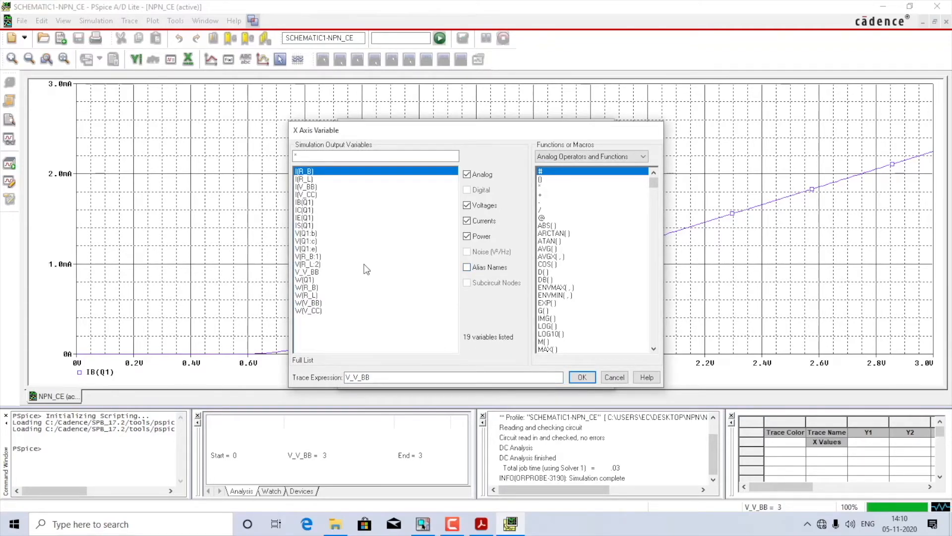
left_click(310, 234)
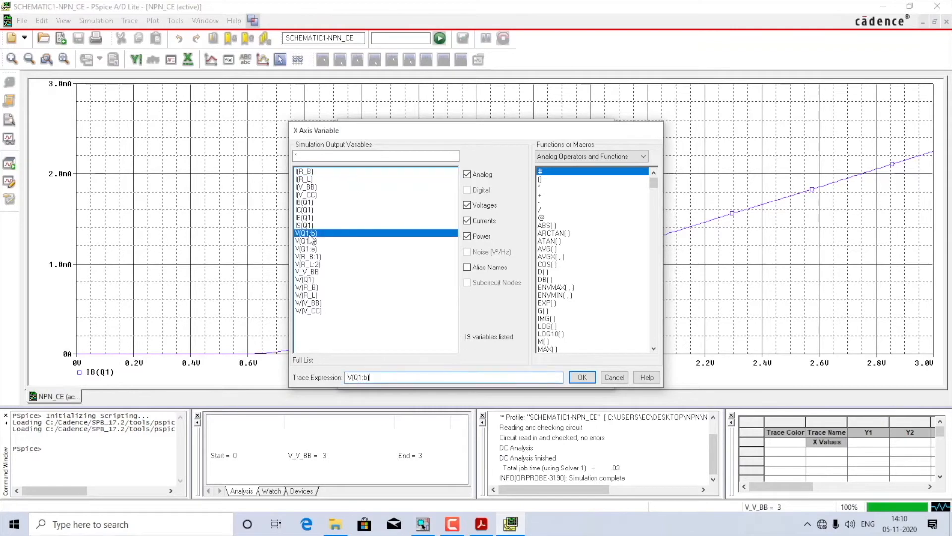
left_click(581, 378)
left_click(366, 380)
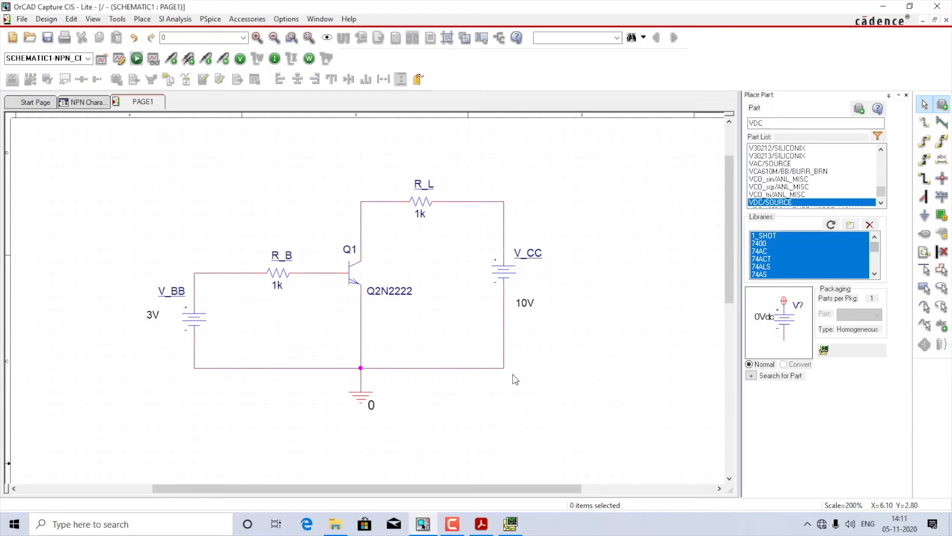
Step: Switch to PSpice A/D, open the NPN_CE simulation settings, and check the V_CC source on the Capture schematic
left_click(213, 20)
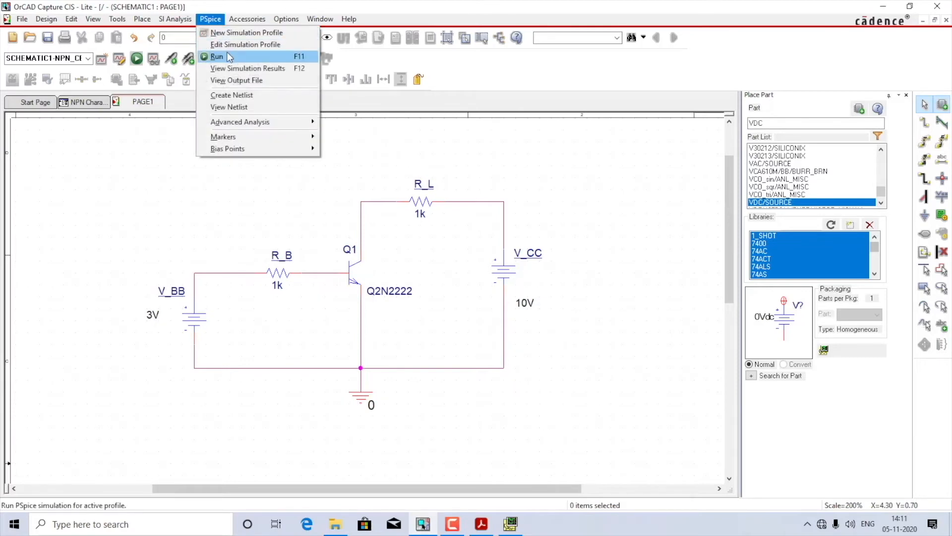
left_click(219, 56)
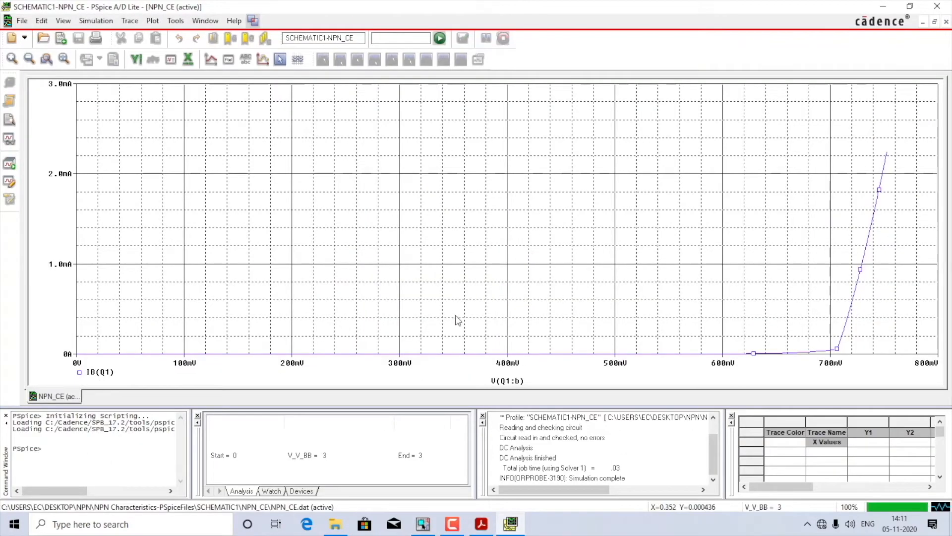
left_click(102, 24)
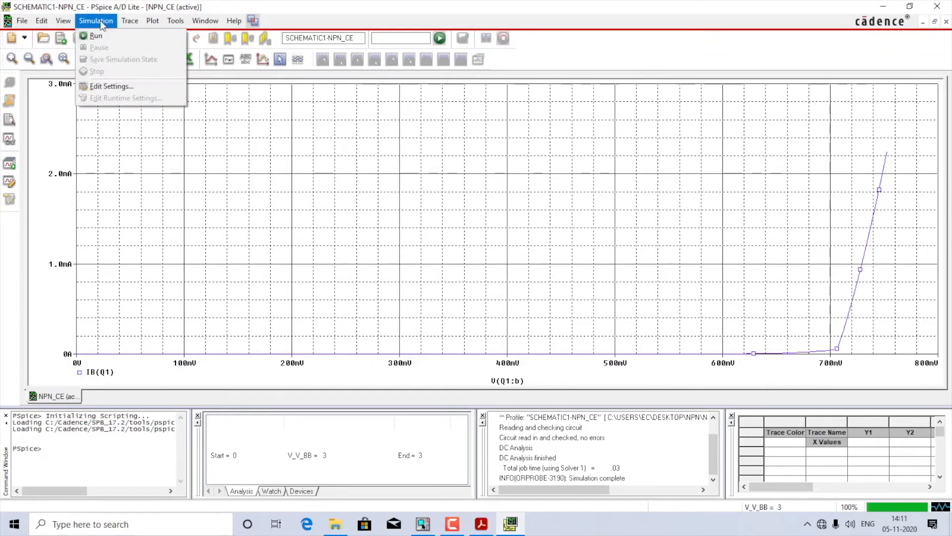
left_click(115, 87)
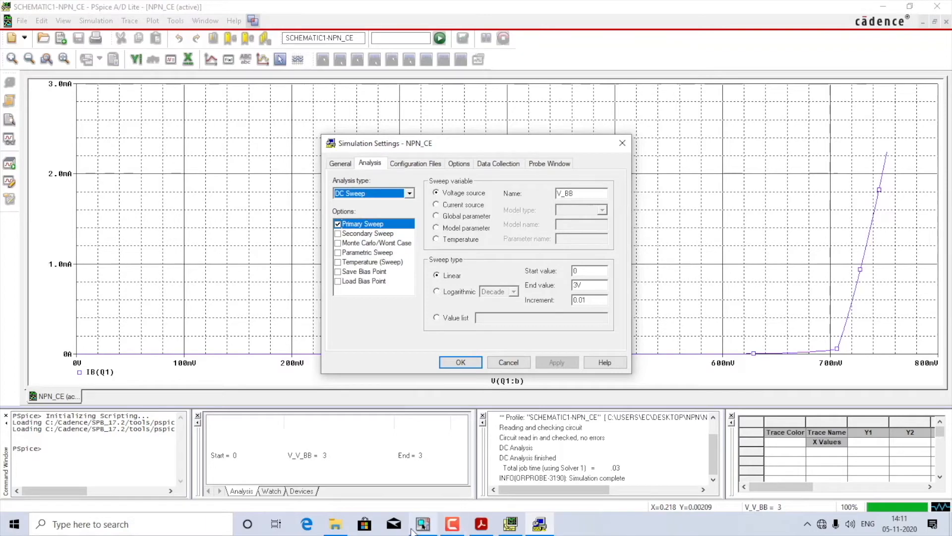
left_click(427, 518)
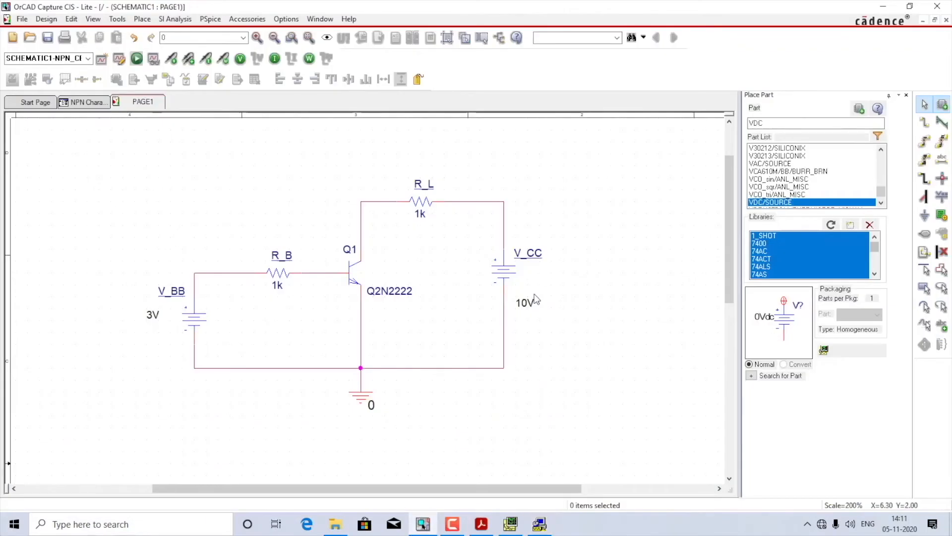
left_click(516, 521)
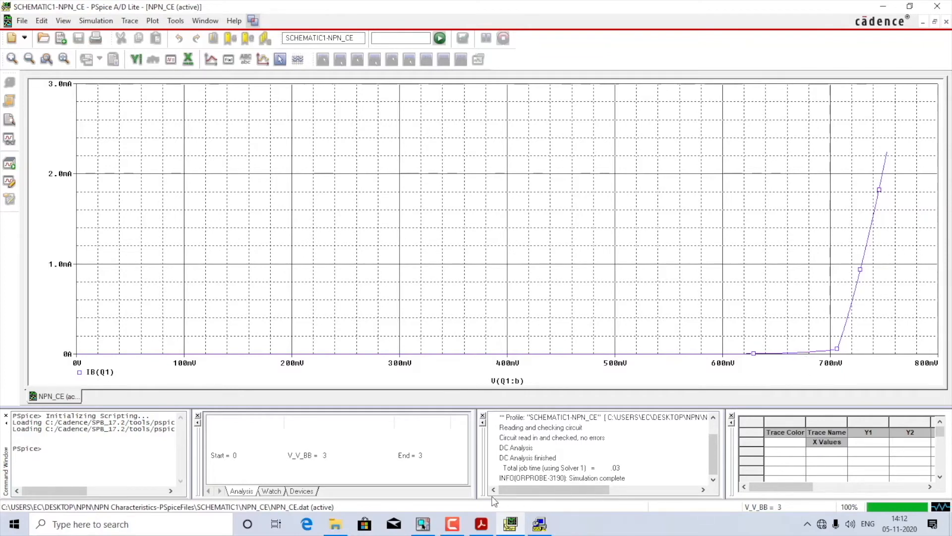
left_click(422, 524)
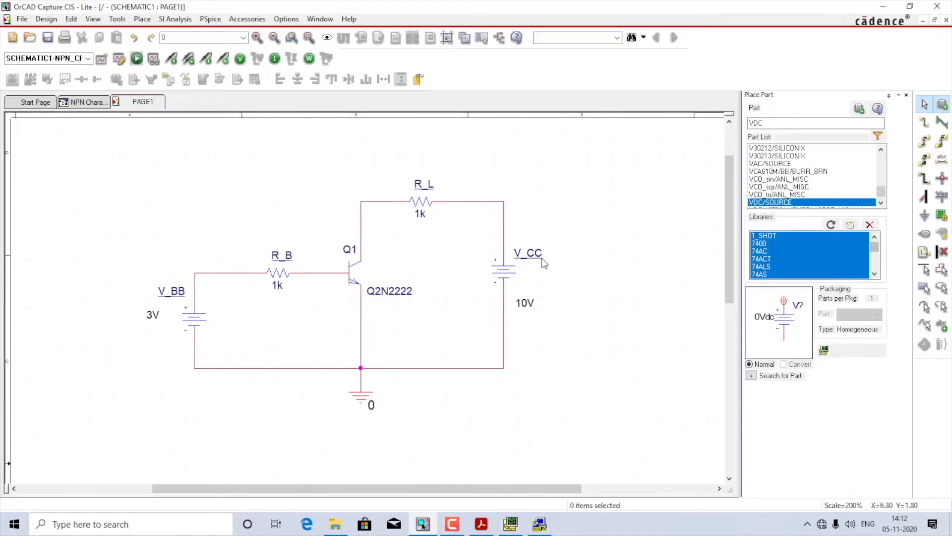
left_click(540, 524)
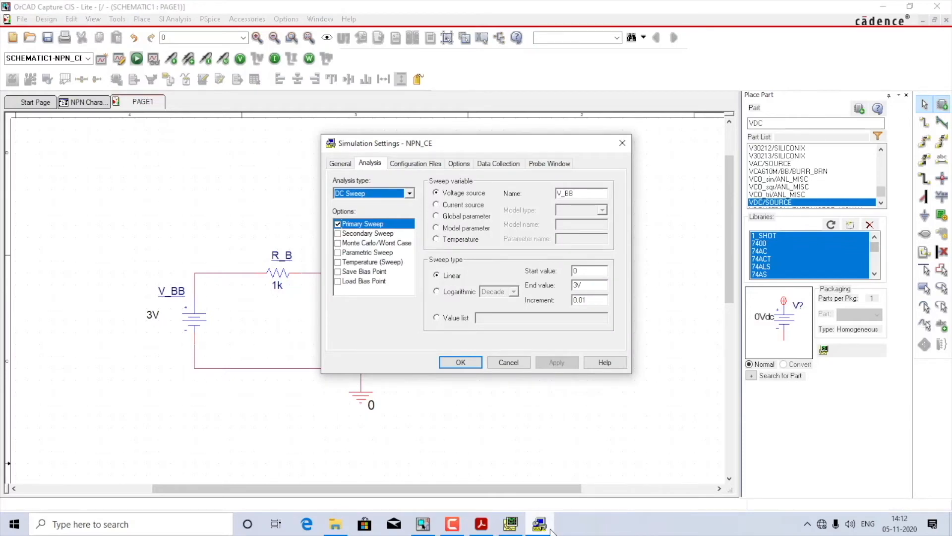
left_click(550, 530)
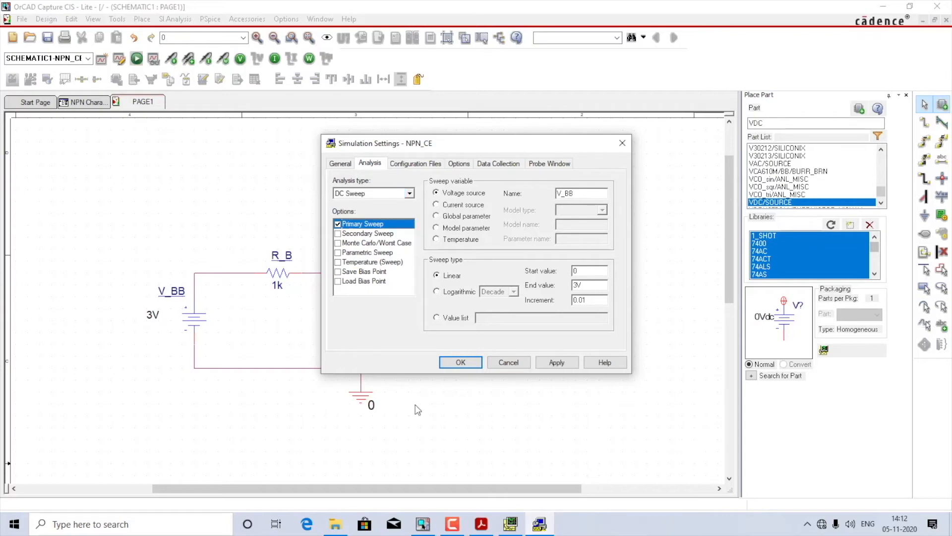
Step: Enable the secondary sweep, review the primary sweep settings, and move the settings dialog clear of the V_CC source
left_click(339, 234)
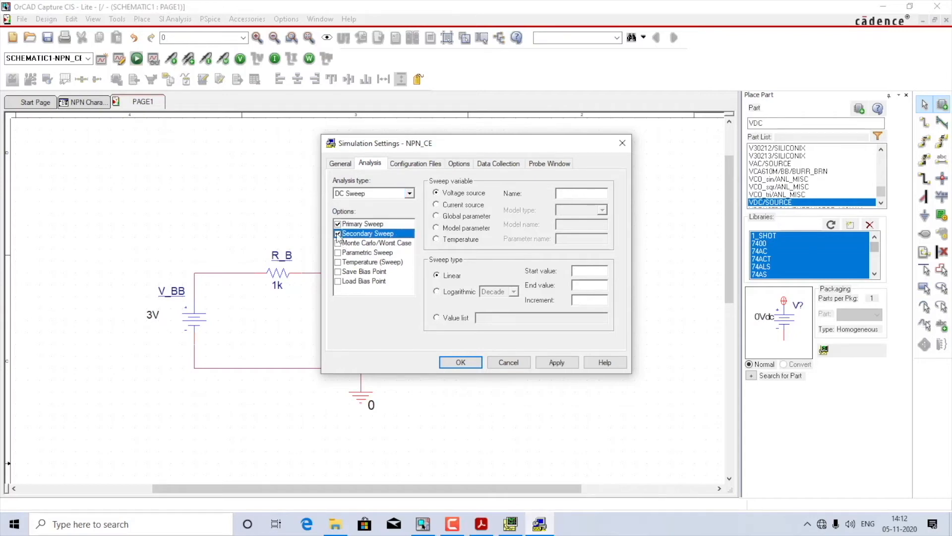
left_click_drag(447, 145, 297, 99)
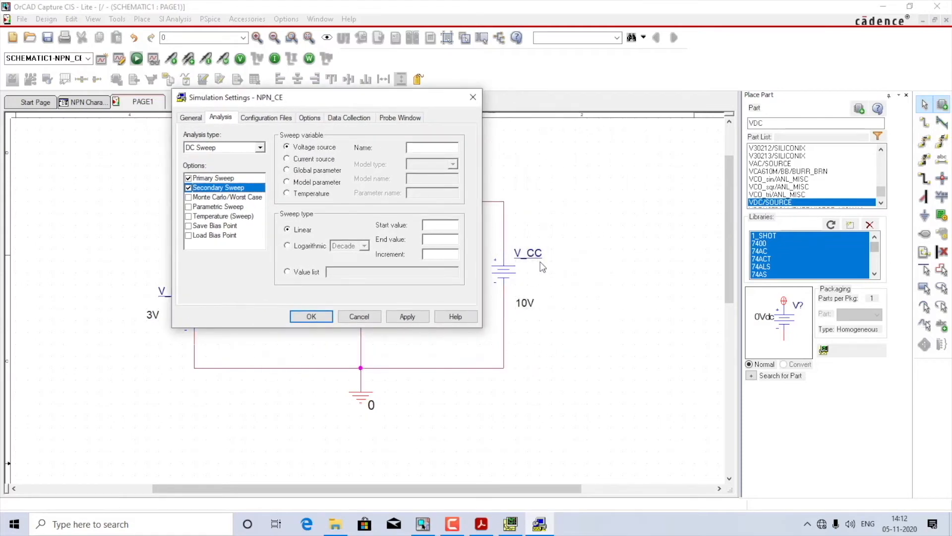
left_click_drag(299, 100, 412, 97)
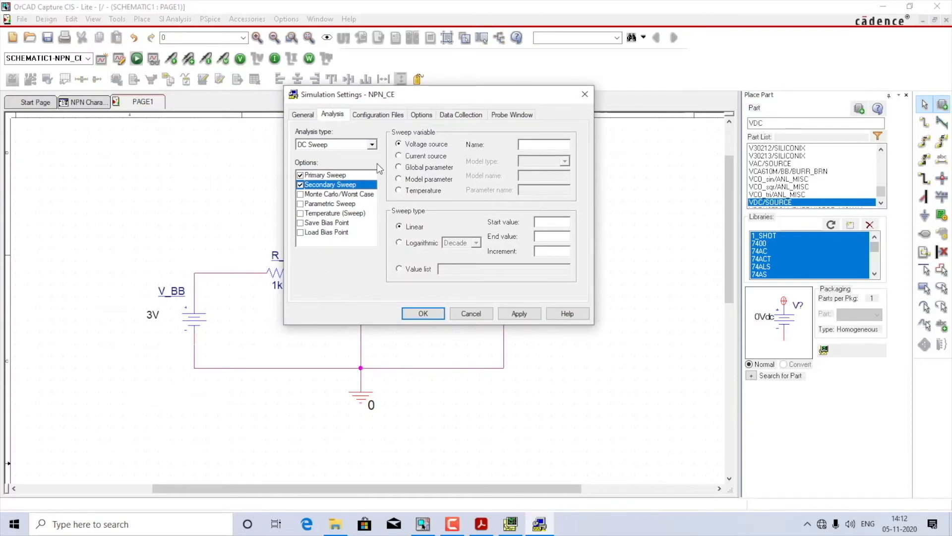
left_click(330, 175)
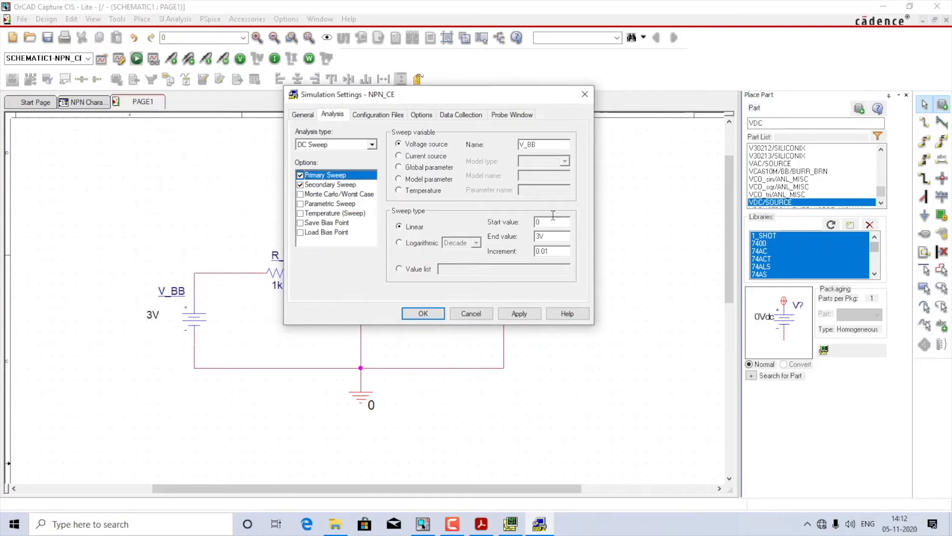
left_click(326, 185)
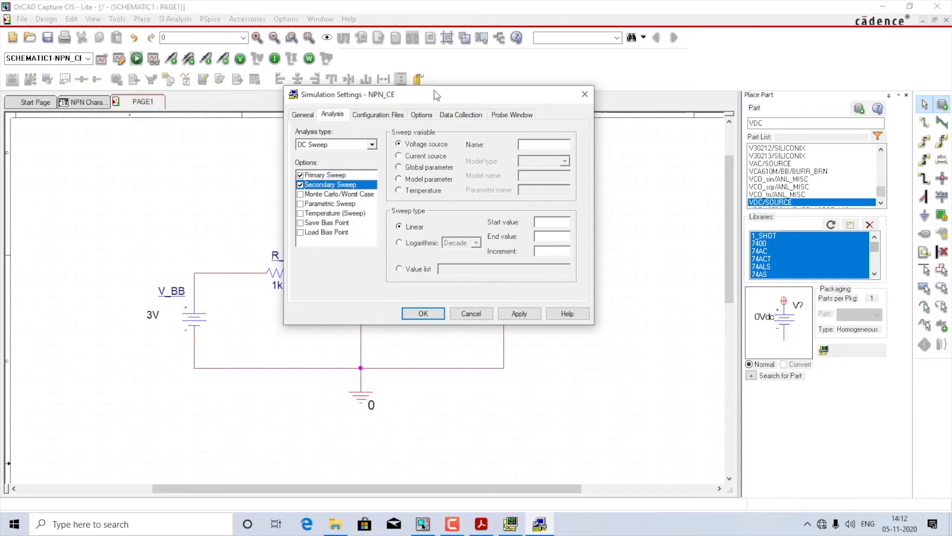
left_click_drag(437, 95, 142, 166)
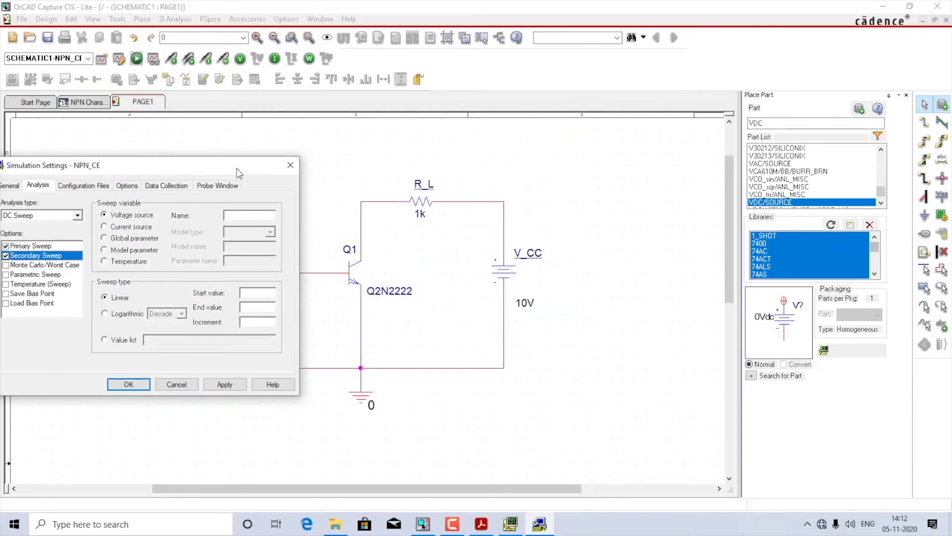
left_click_drag(237, 168, 324, 175)
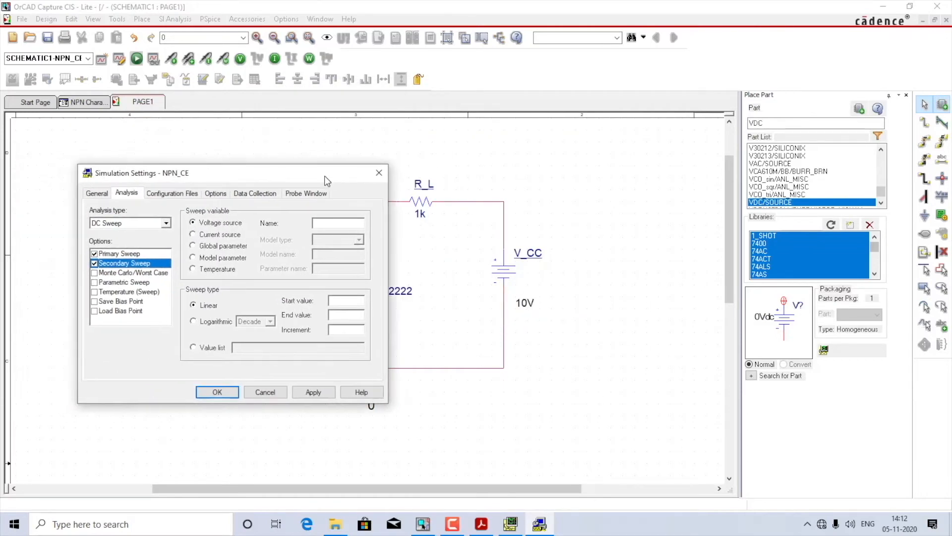
Step: Define the secondary sweep as a linear sweep of voltage source V_CC from 0 to 100 in increments of 50 and apply it
left_click(353, 224)
type("V")
type("_CC")
type("0")
type("100")
type("5")
left_click(314, 392)
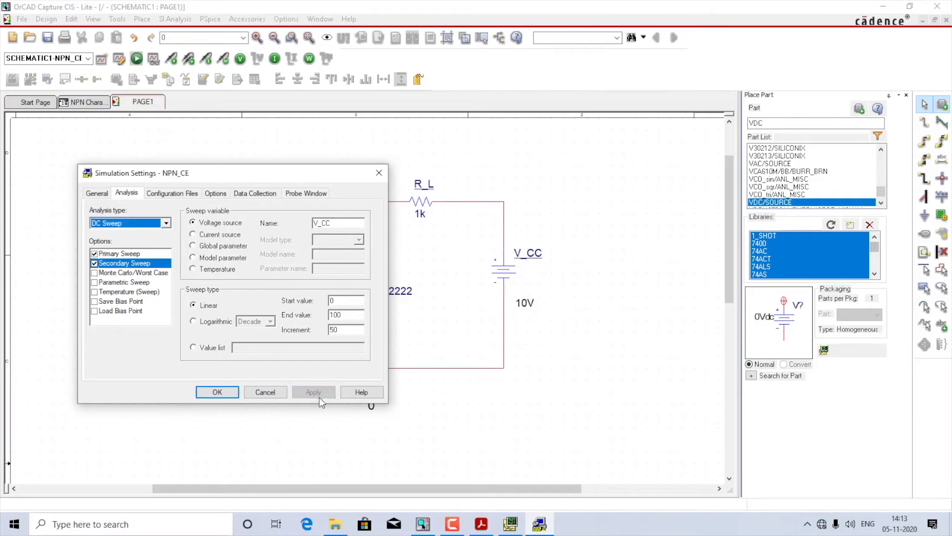
left_click(218, 392)
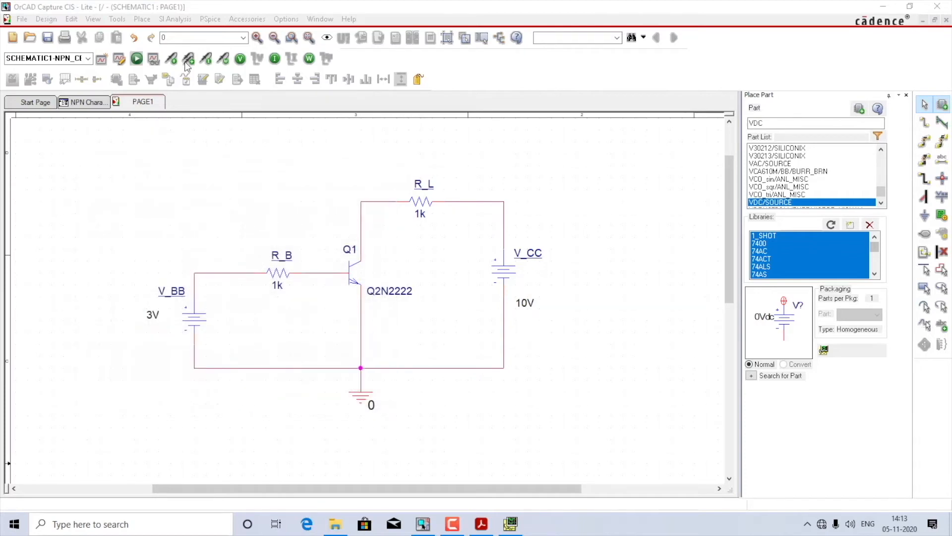
Step: Run the simulation with the secondary V_CC sweep and add the base current trace IB(Q1)
left_click(136, 59)
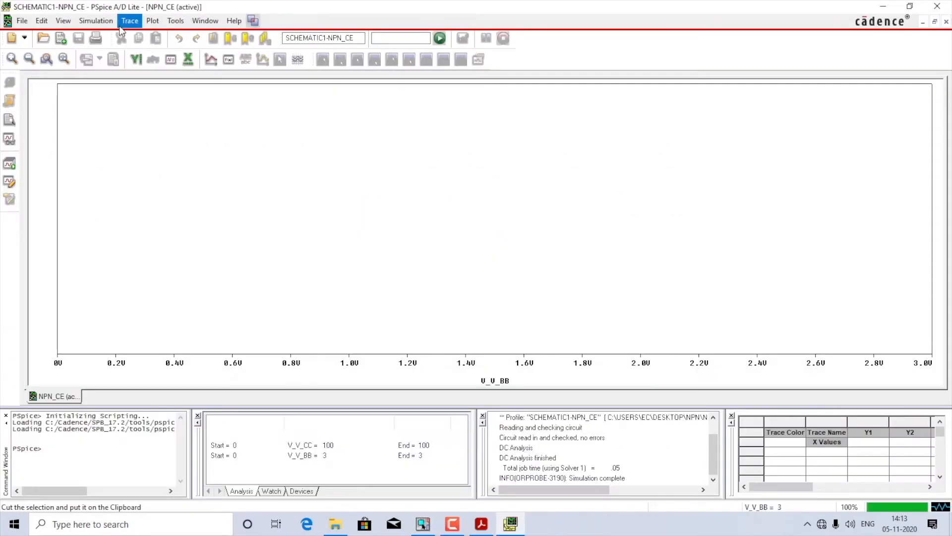
left_click(128, 21)
left_click(144, 34)
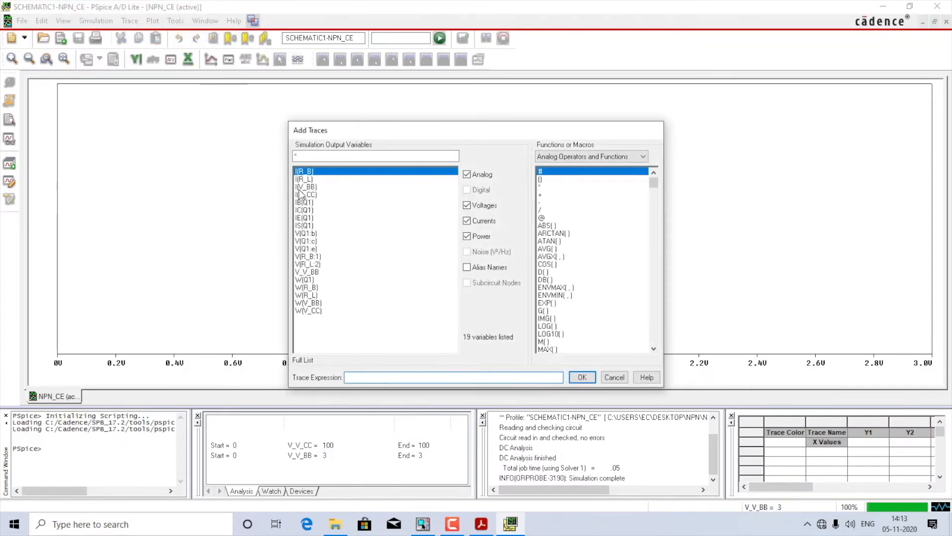
left_click(304, 202)
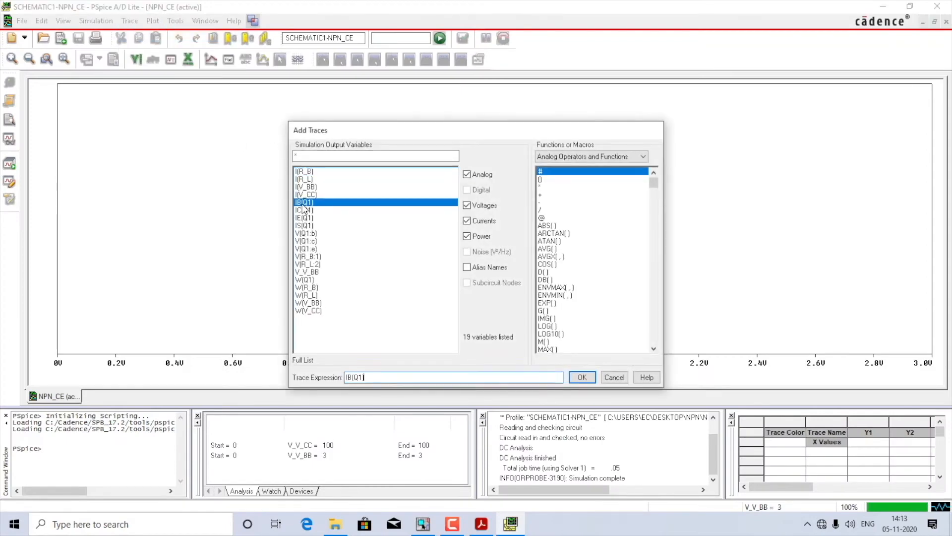
left_click(582, 377)
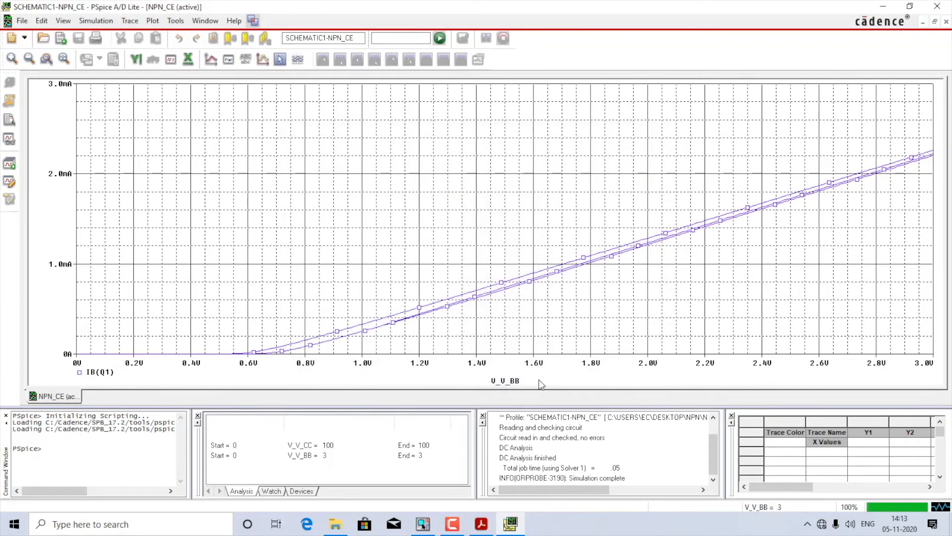
Step: Set the plot's X-axis variable to the base voltage V(Q1:b)
double_click(478, 361)
left_click(392, 320)
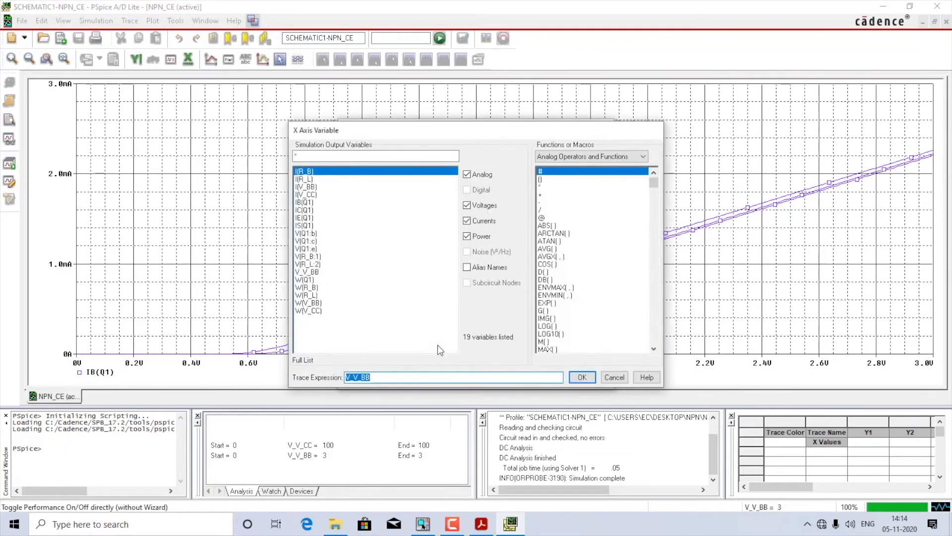
left_click(313, 235)
key("Return")
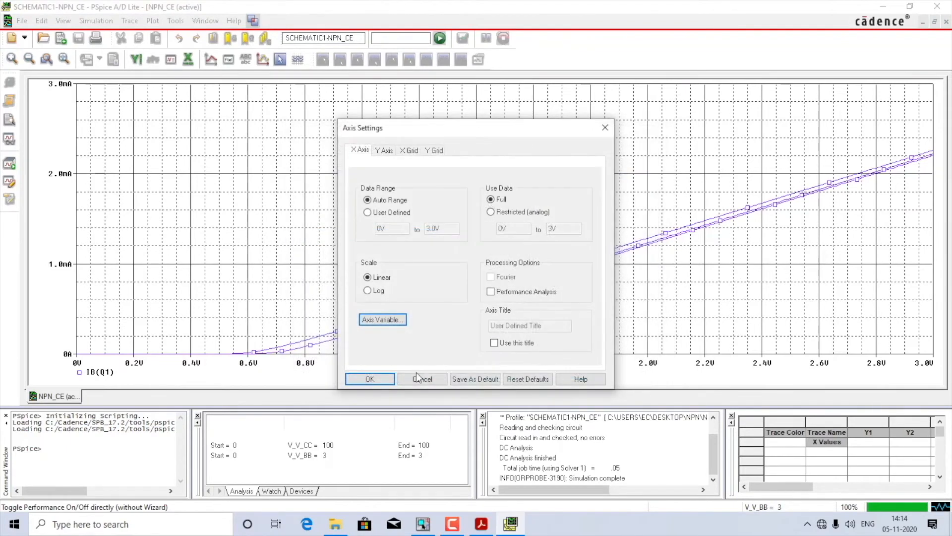
left_click(390, 379)
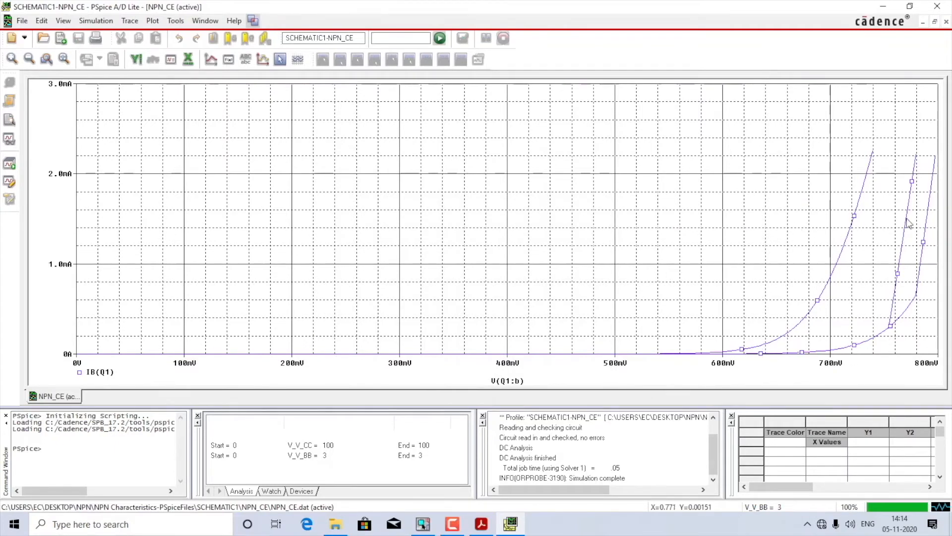
Step: Add the text label VCC=0V above the rightmost base current curve
left_click(917, 288)
left_click(251, 66)
left_click_drag(452, 229, 738, 101)
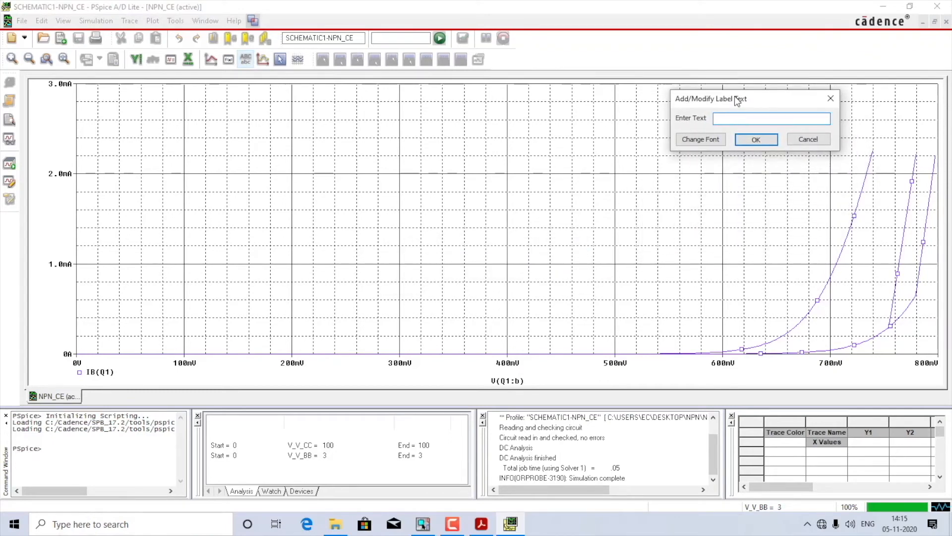
type("VCC=0V")
left_click(755, 140)
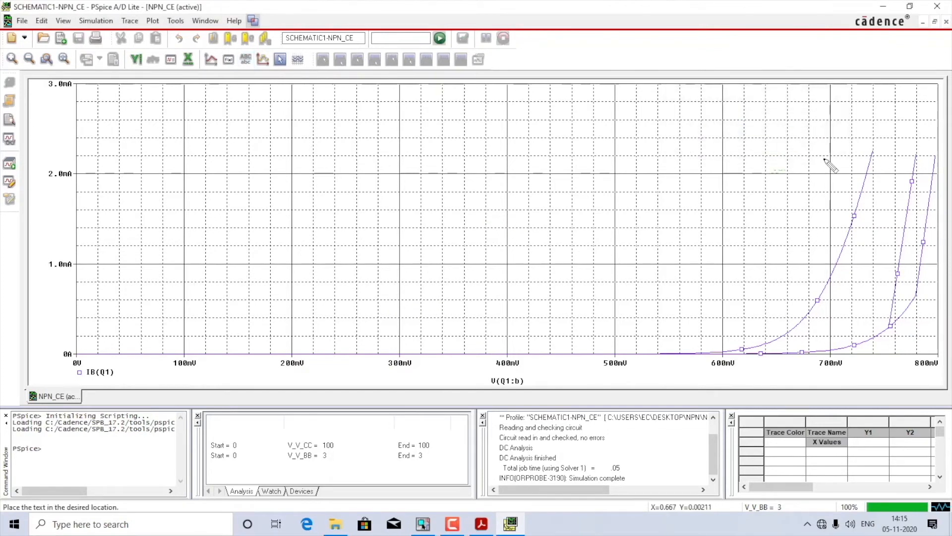
left_click(938, 142)
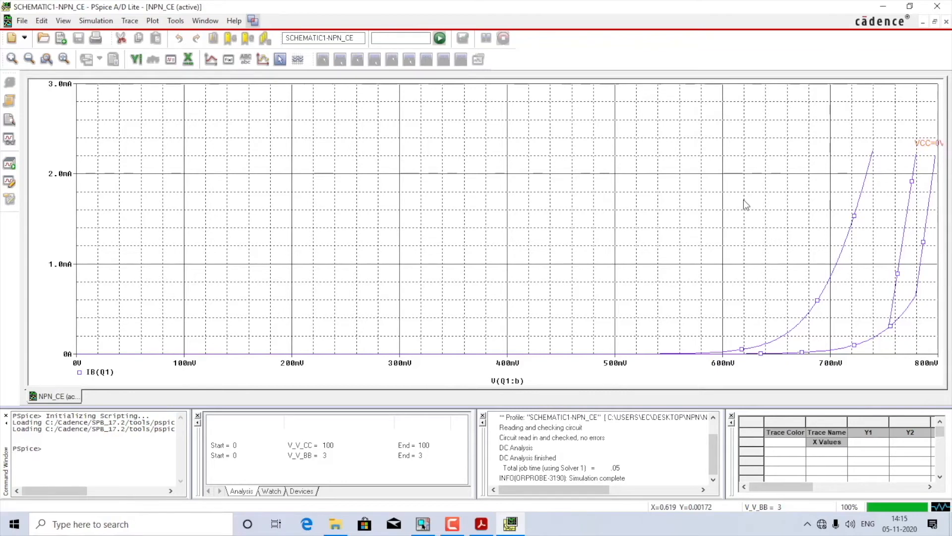
Step: Add the text label V_CC=100V beside the upper end of the leftmost base current curve
left_click(246, 60)
type("V_")
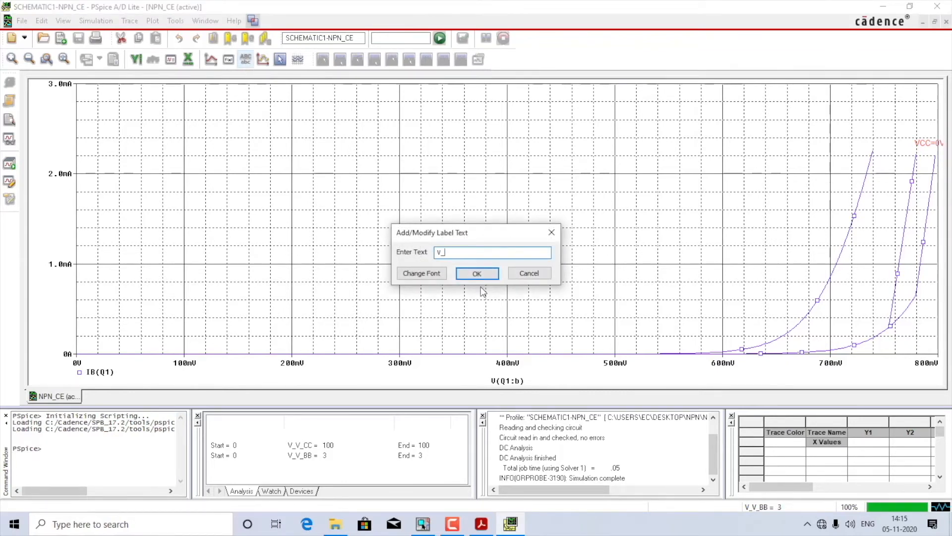
type("CC=100V")
key("Return")
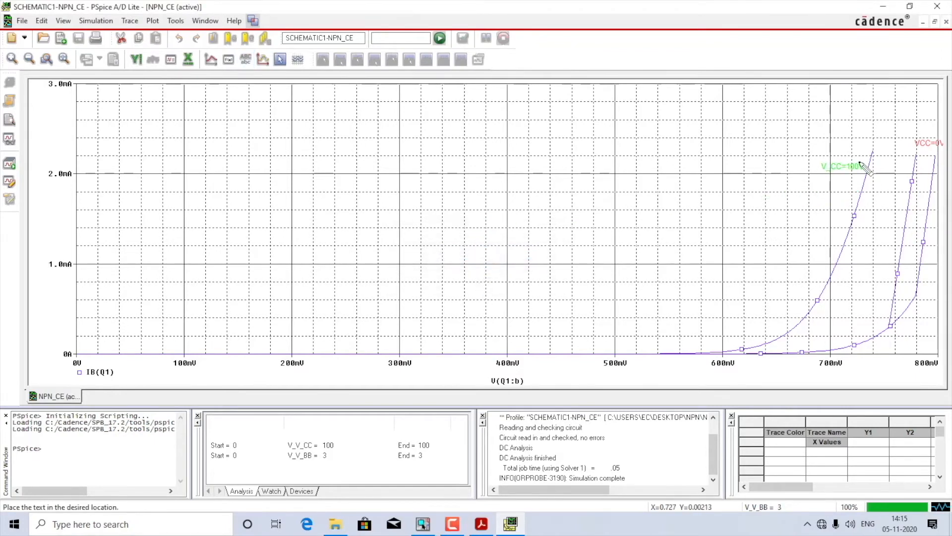
left_click(864, 169)
left_click(853, 288)
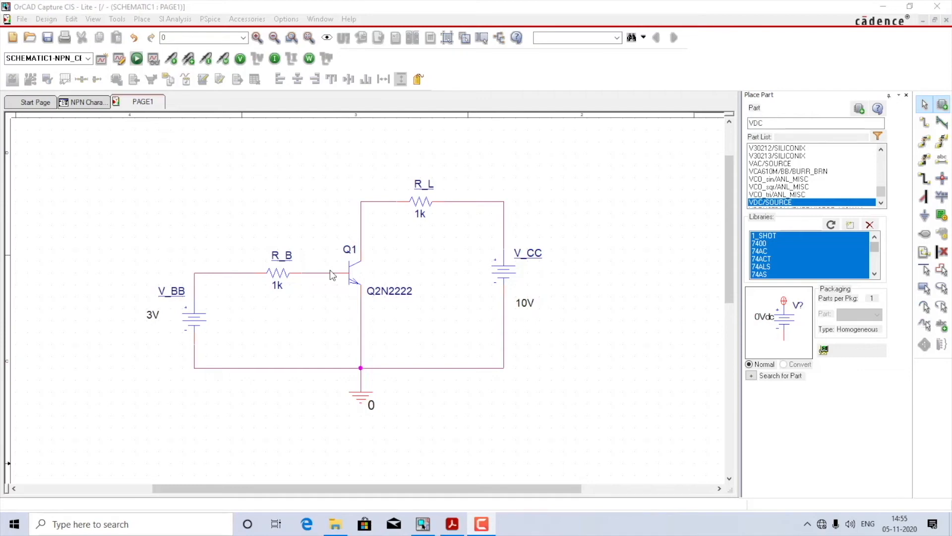
Step: Edit the NPN_CE simulation profile in OrCAD Capture and set the primary V_CC sweep's end value to 10
left_click(272, 198)
left_click(210, 19)
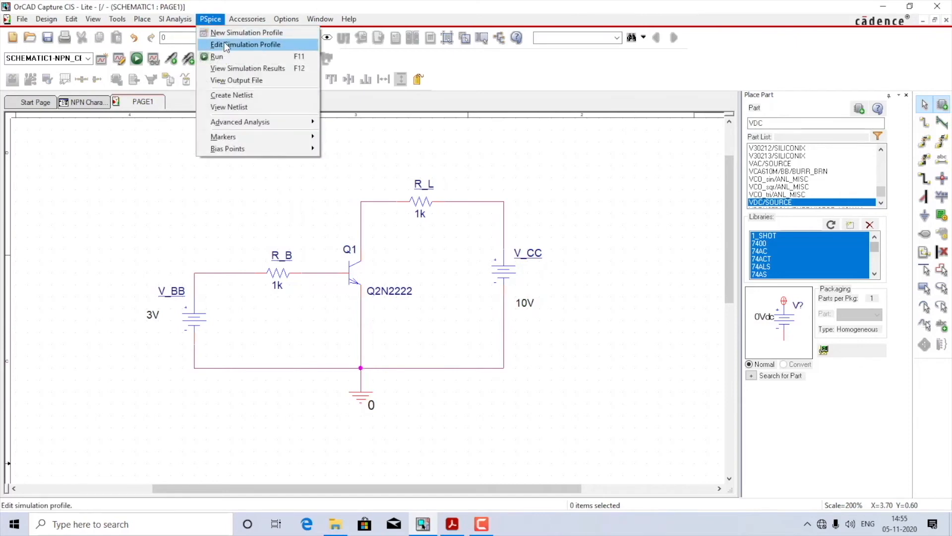
left_click(225, 44)
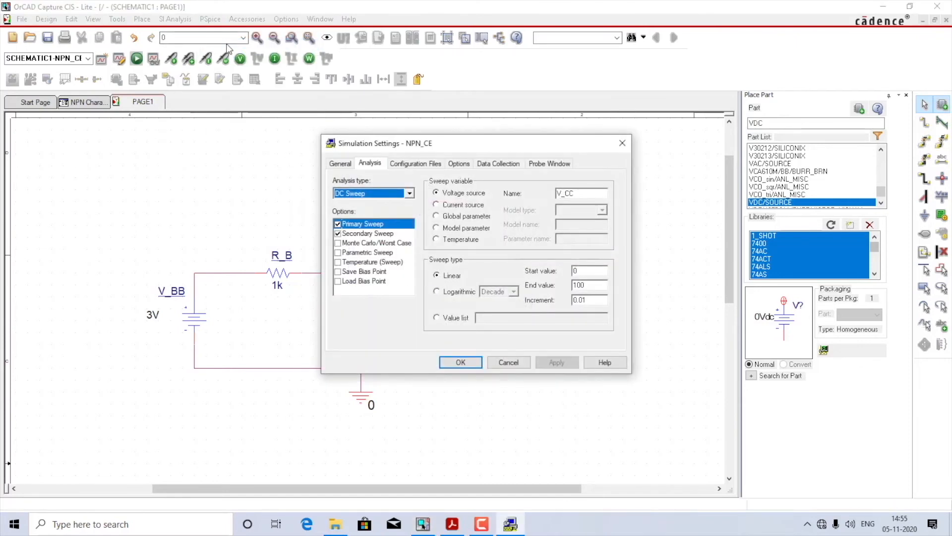
left_click(370, 225)
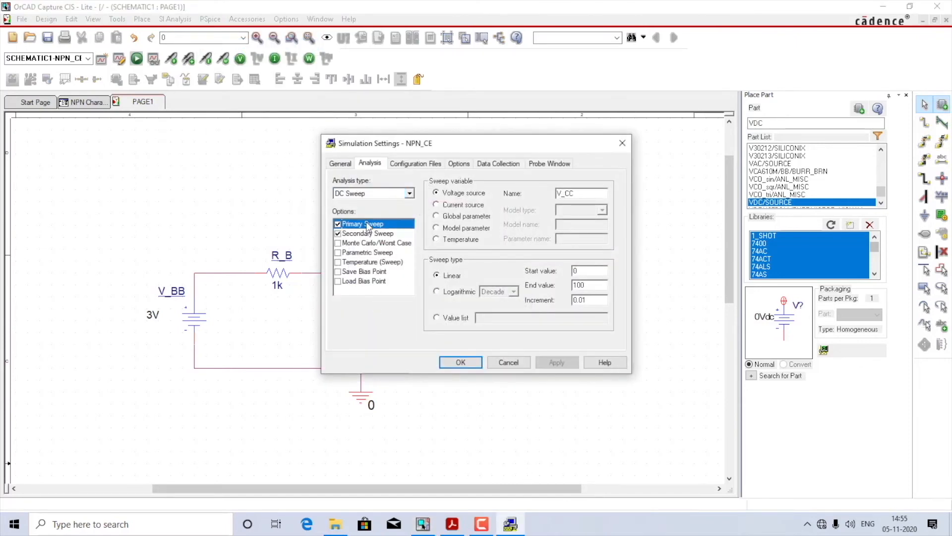
left_click(582, 193)
left_click(594, 286)
key("BackSpace")
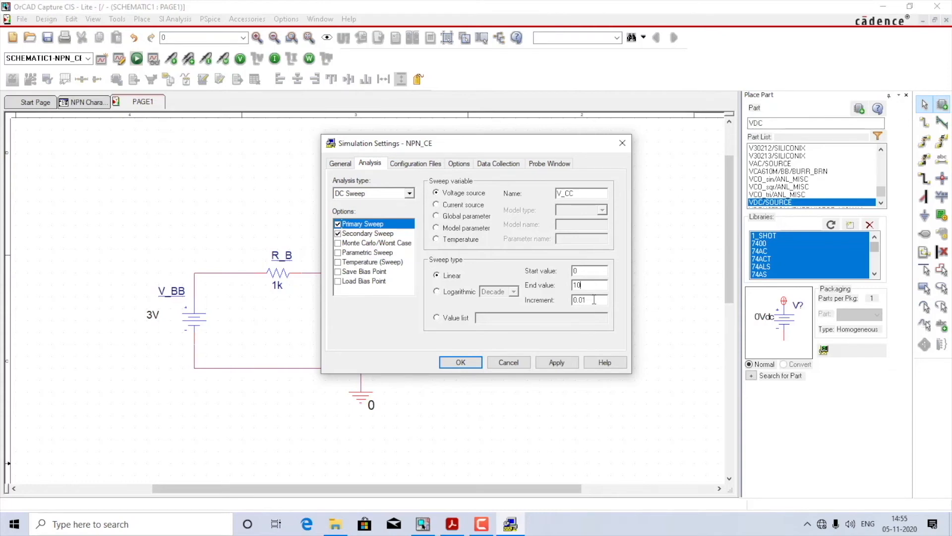
Step: Set the secondary V_BB sweep's end value to 0.5 and increment to 0.1, and apply the simulation settings
left_click(375, 234)
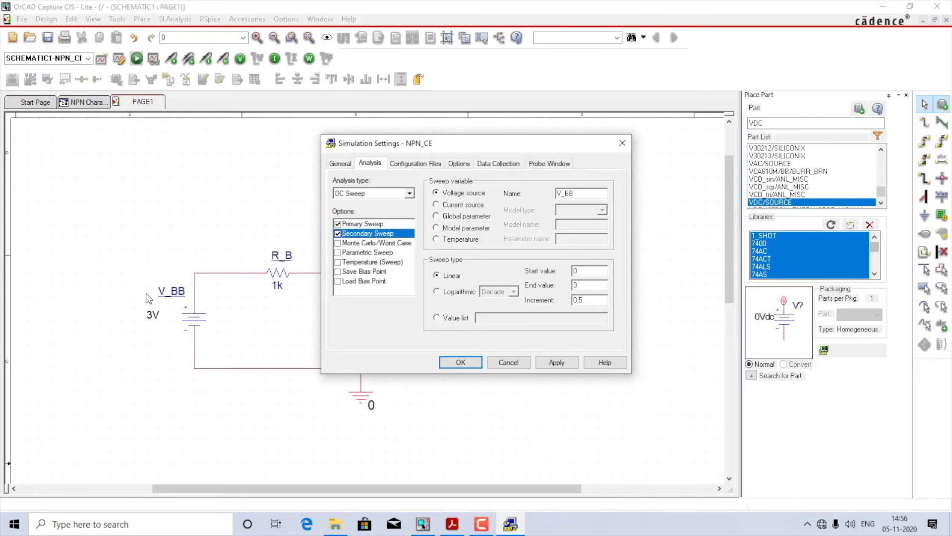
left_click_drag(372, 149, 507, 146)
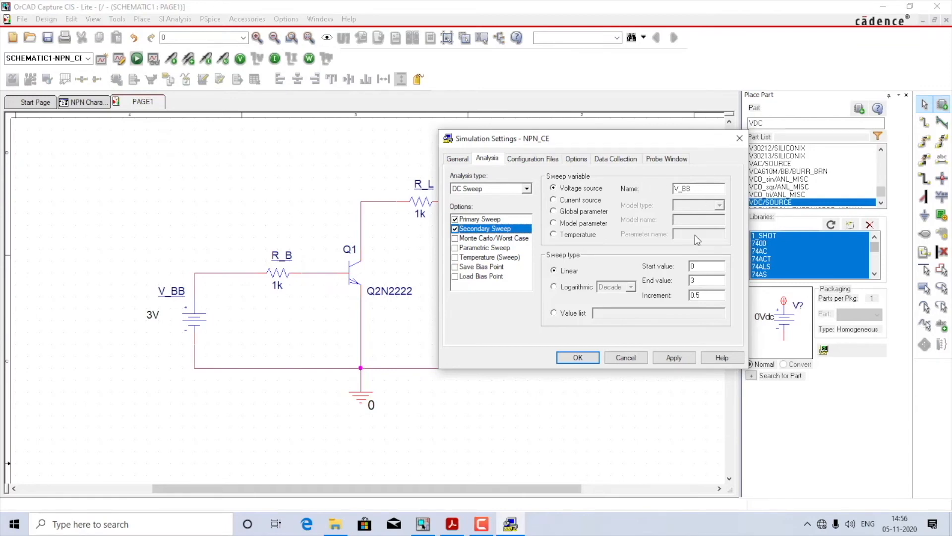
left_click(708, 266)
key("BackSpace")
type("0.5")
key("Tab")
type("0.1")
left_click_drag(612, 144, 488, 145)
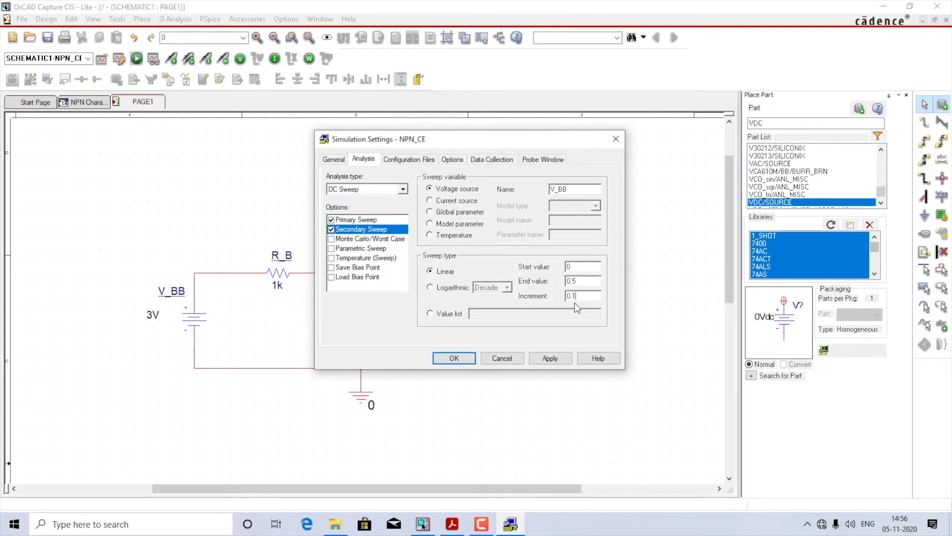
left_click(551, 358)
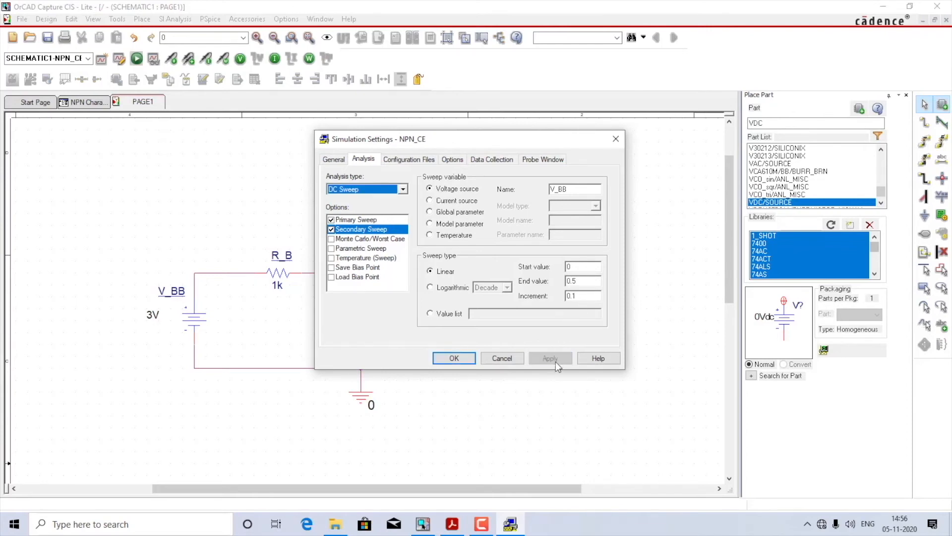
left_click(452, 358)
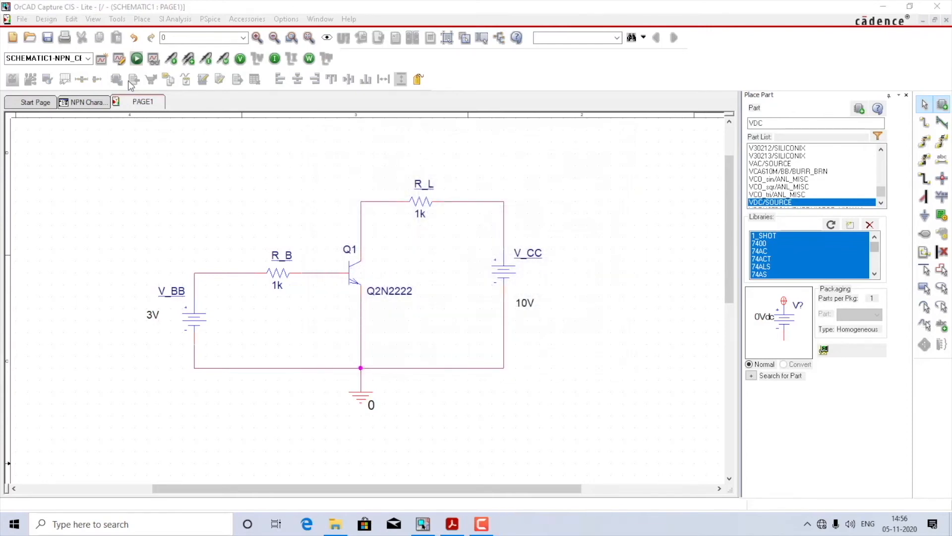
Step: Run the simulation and add the collector current trace IC(Q1), with alias names excluded from the variable list
left_click(137, 59)
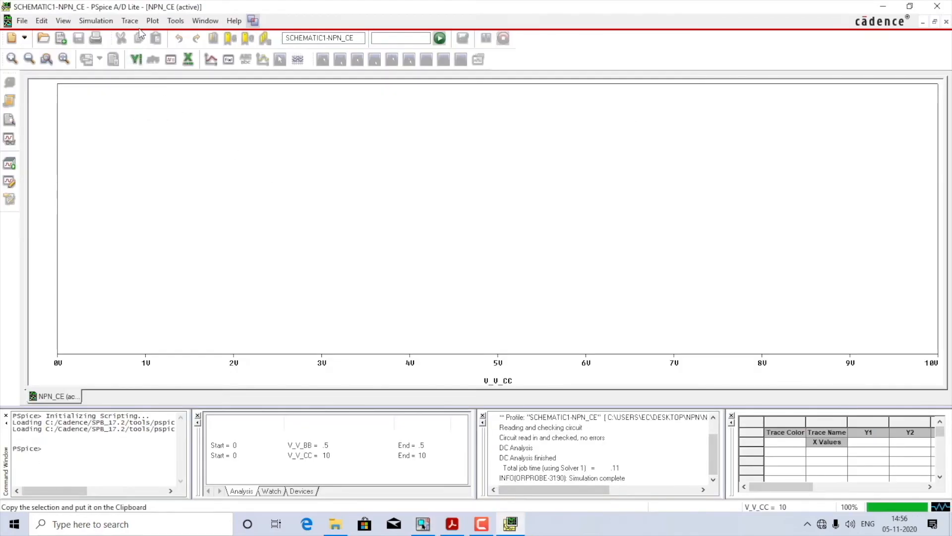
left_click(131, 22)
left_click(149, 34)
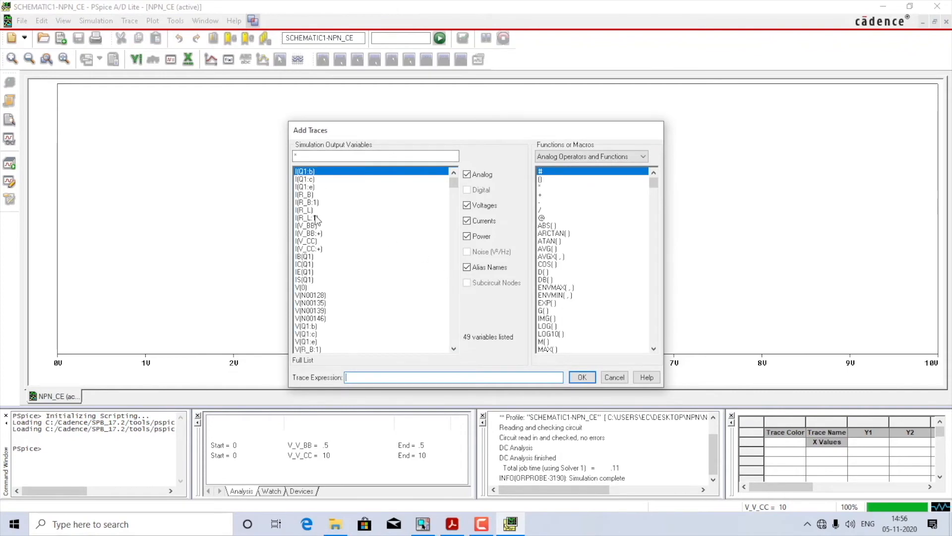
left_click(486, 269)
double_click(312, 209)
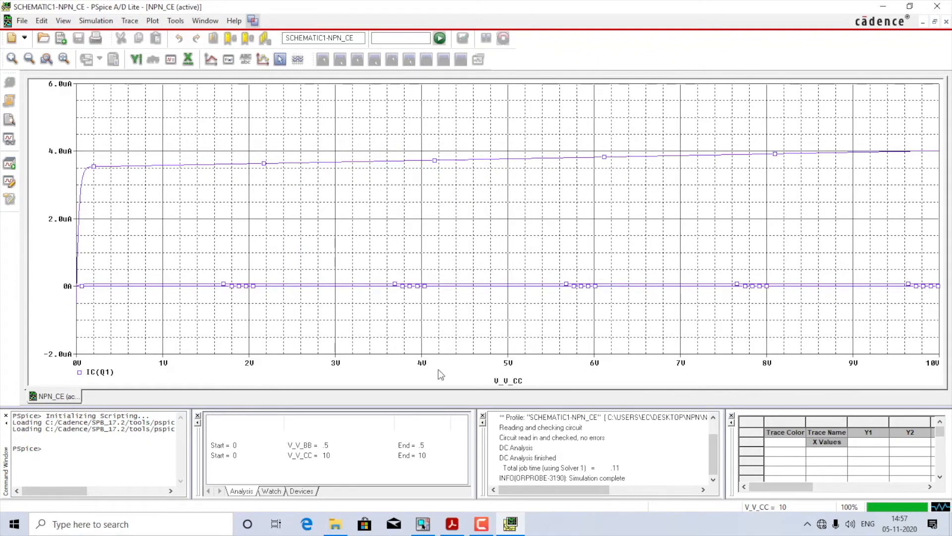
Step: Set the plot's X-axis variable to the collector voltage V(Q1:c)
double_click(511, 365)
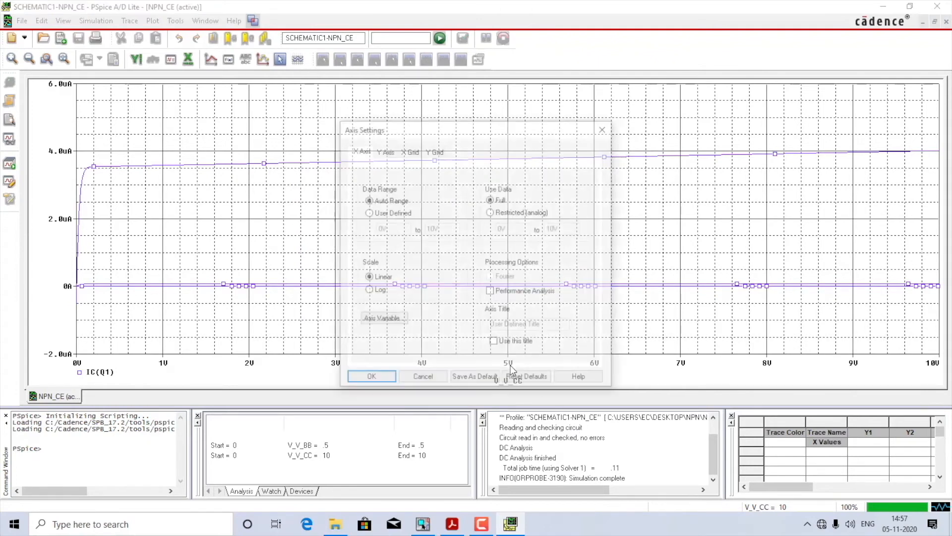
left_click(388, 321)
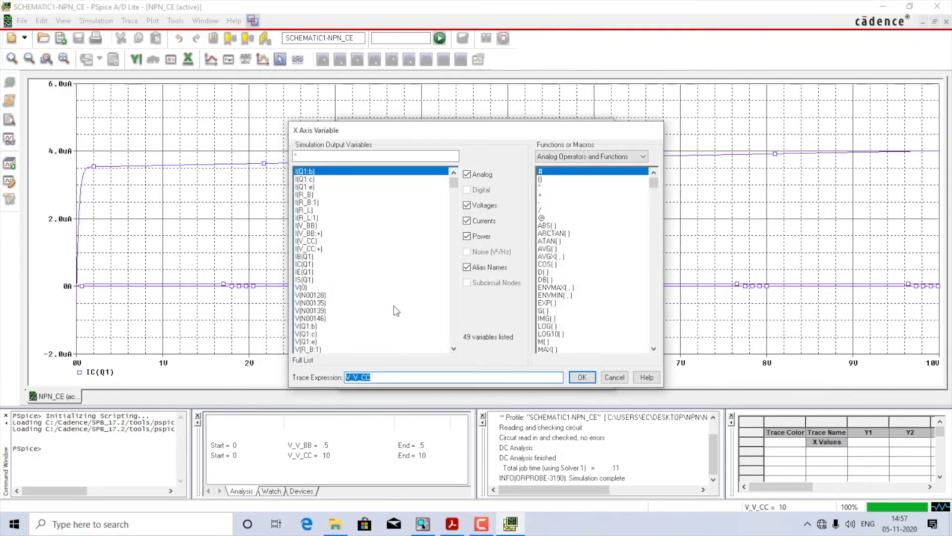
left_click(480, 268)
left_click(307, 241)
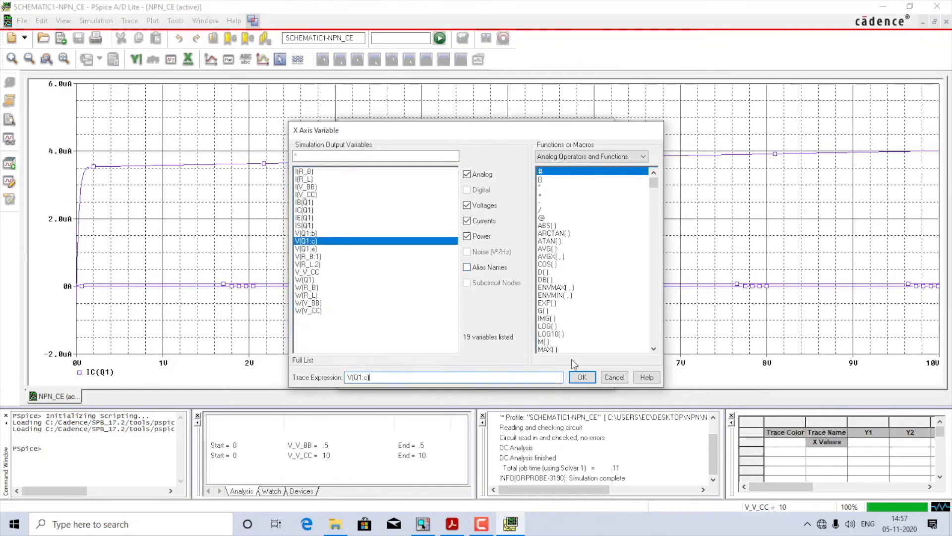
left_click(590, 377)
left_click(376, 380)
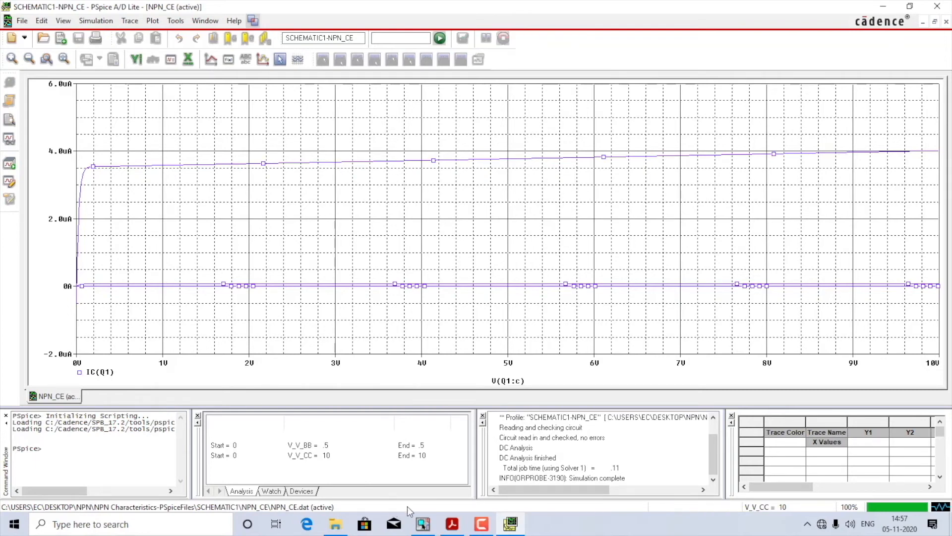
Step: Switch to OrCAD Capture to check the common-emitter schematic and return to the PSpice A/D plot
left_click(423, 525)
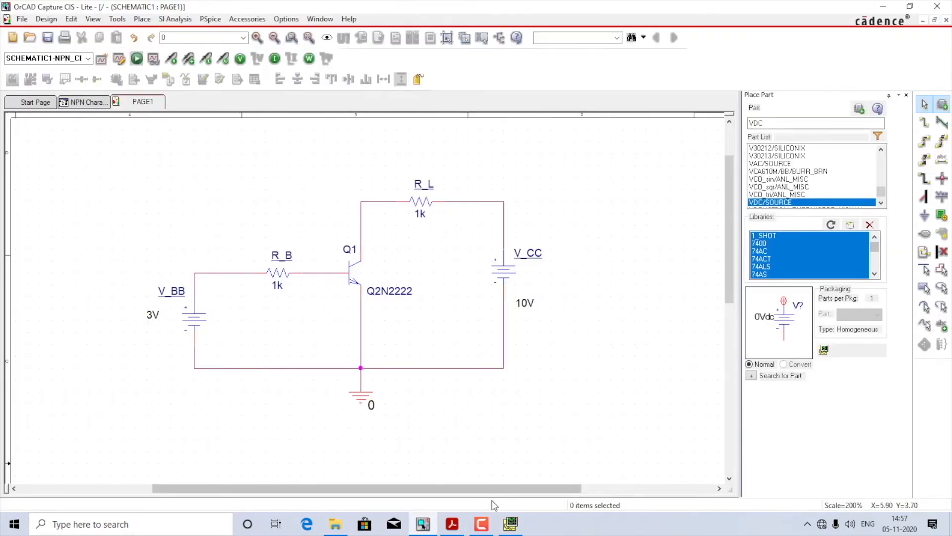
left_click(504, 525)
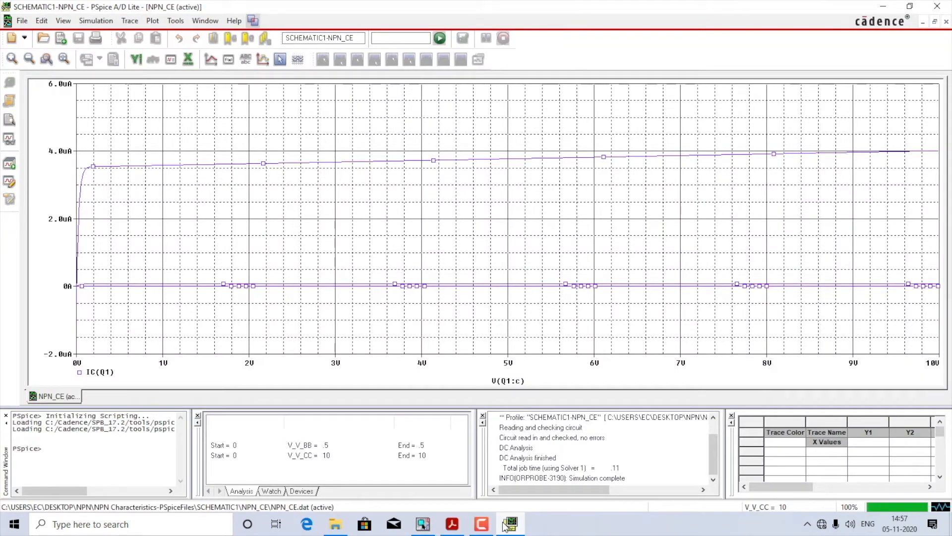
left_click(504, 525)
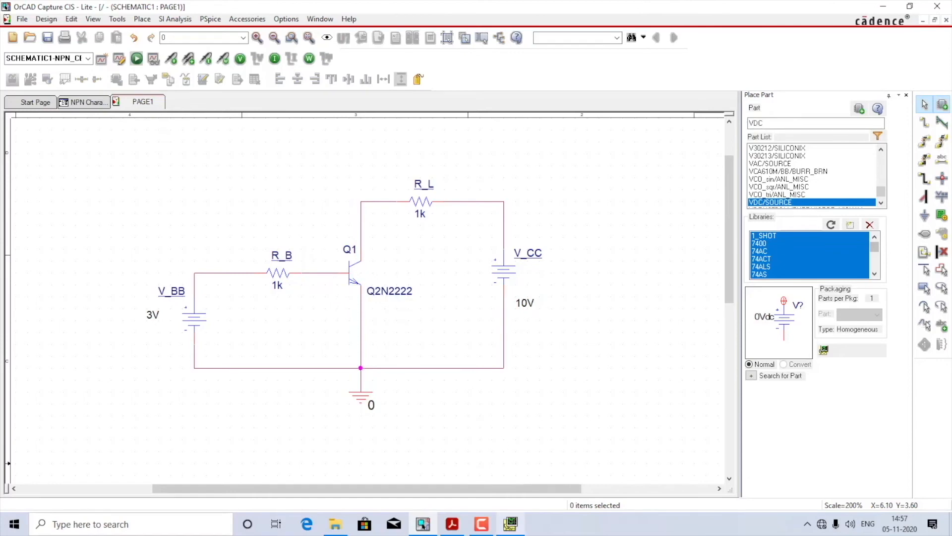
left_click(510, 524)
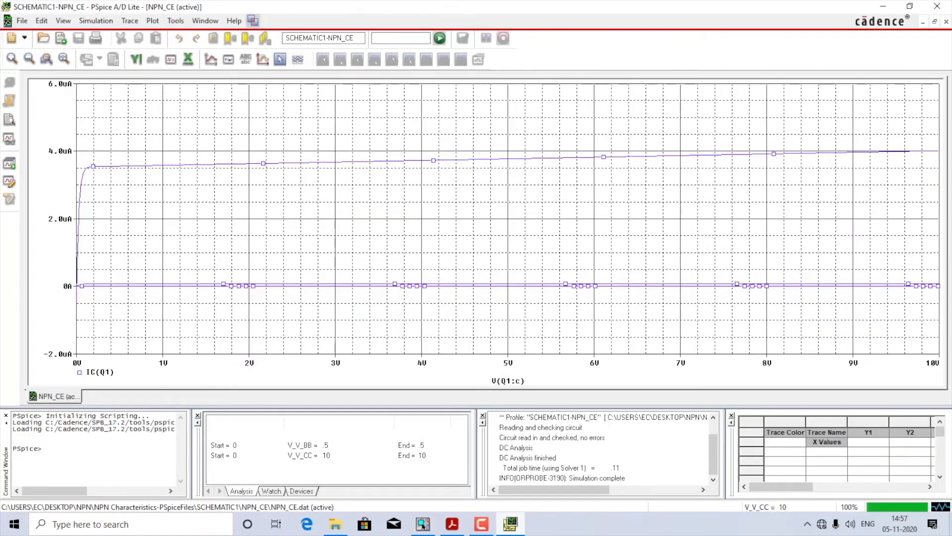
Step: Edit the simulation settings to give the secondary V_BB sweep an end value of 2V and a new increment
left_click(96, 21)
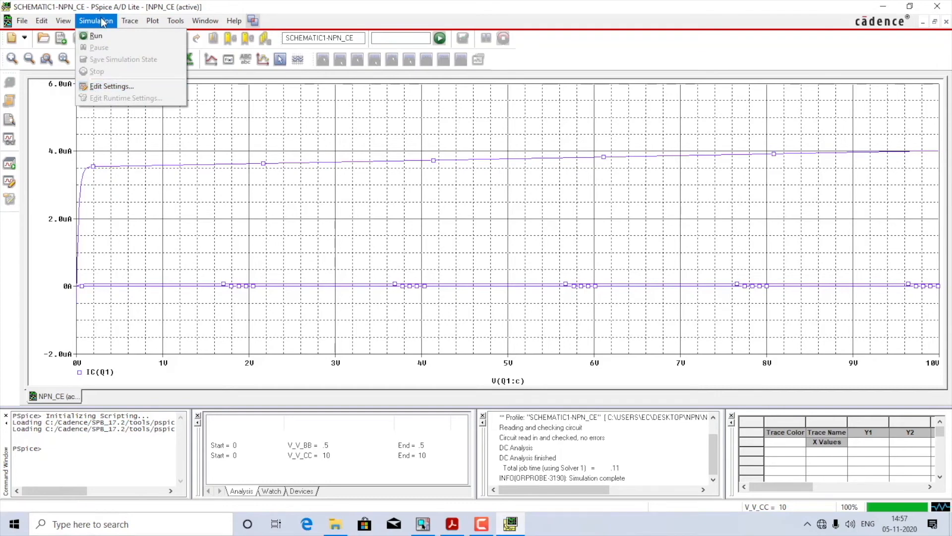
left_click(118, 85)
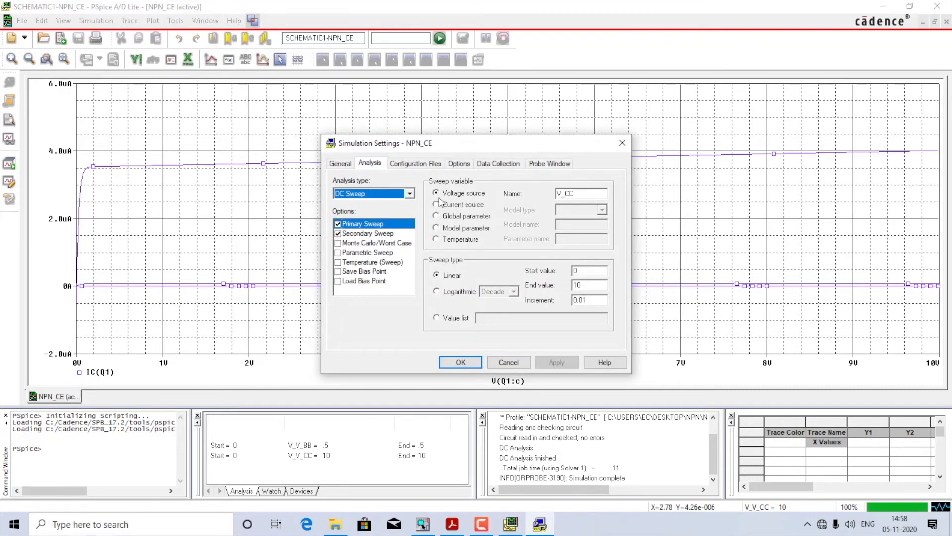
left_click(373, 228)
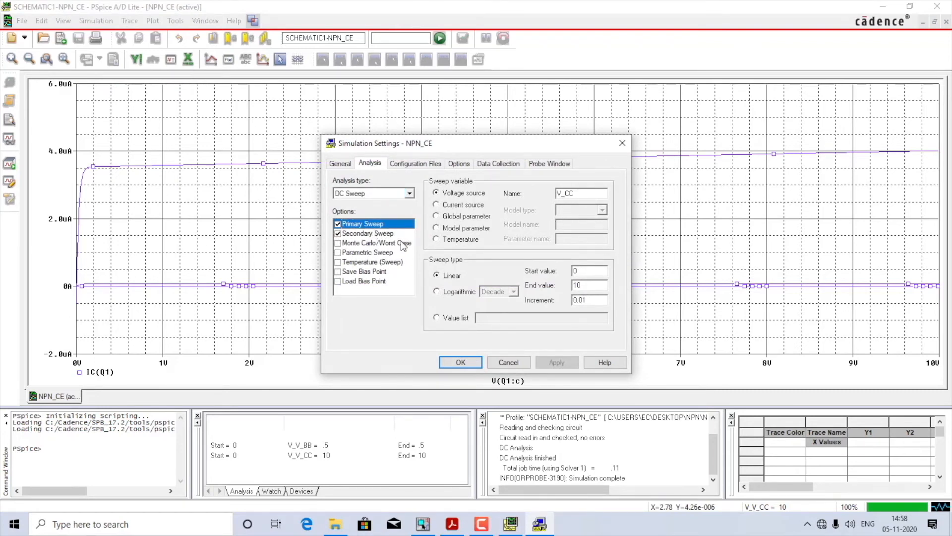
left_click(379, 236)
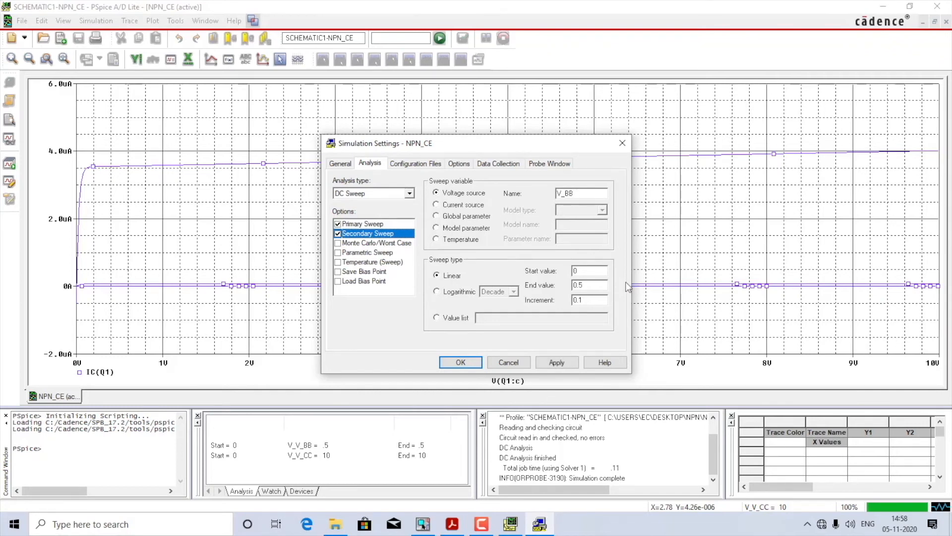
left_click_drag(600, 284, 542, 281)
type("2M")
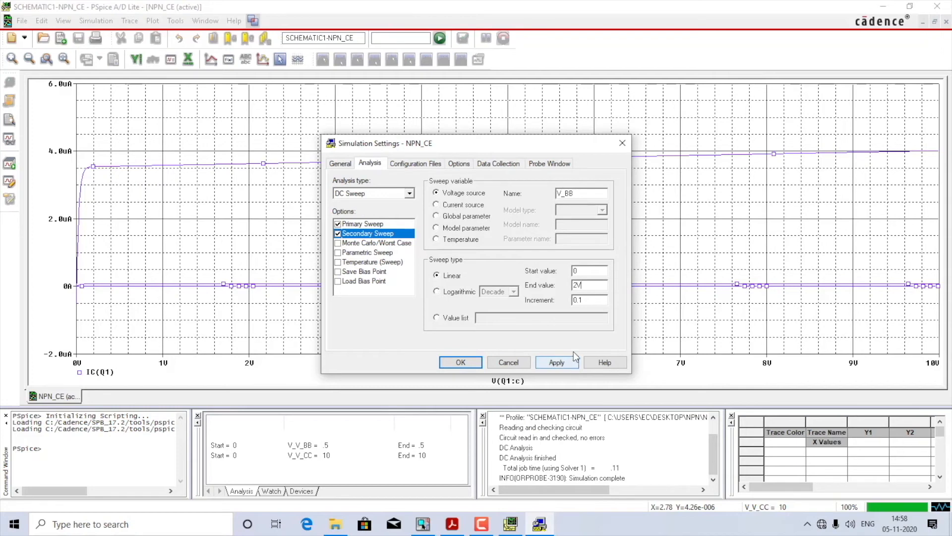
left_click_drag(593, 300, 556, 299)
left_click(454, 362)
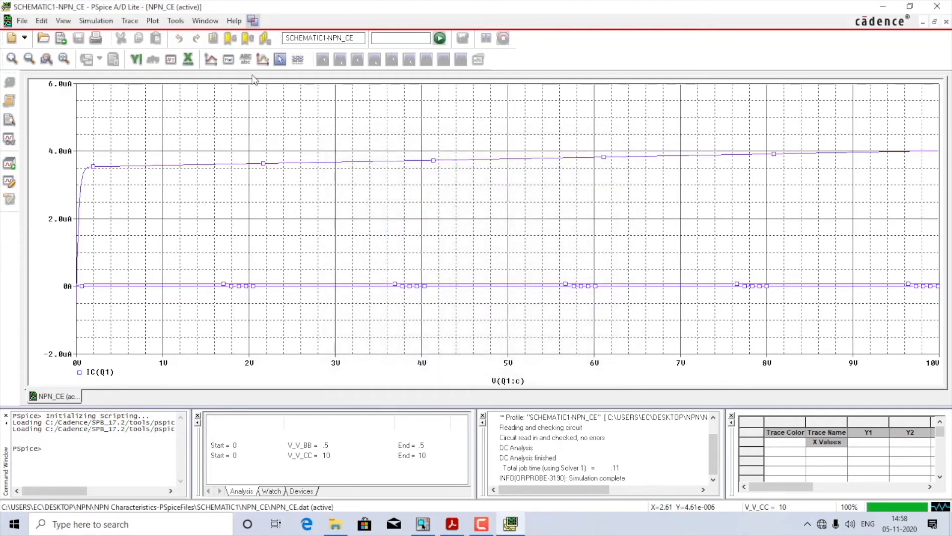
Step: Run the simulation and add the collector current trace IC(Q1) to the empty plot
left_click(440, 38)
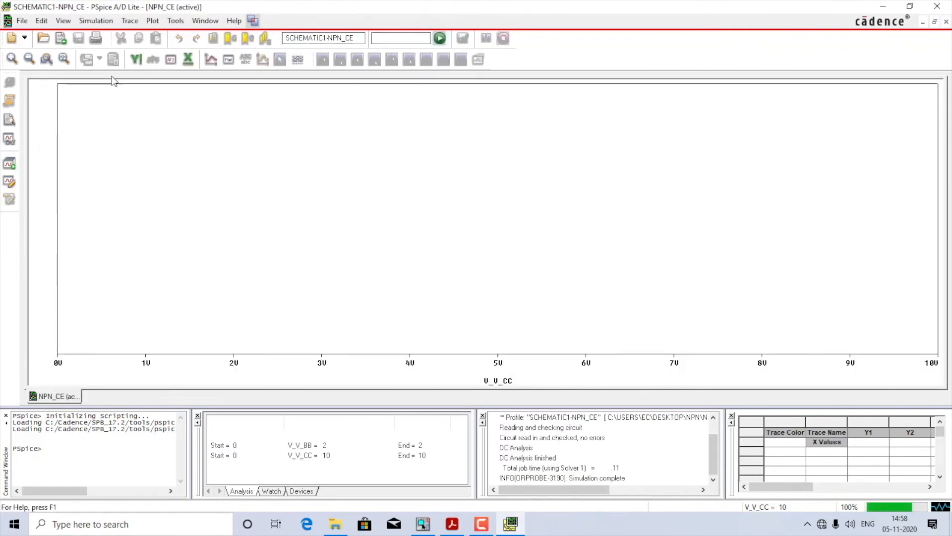
left_click(129, 21)
left_click(133, 37)
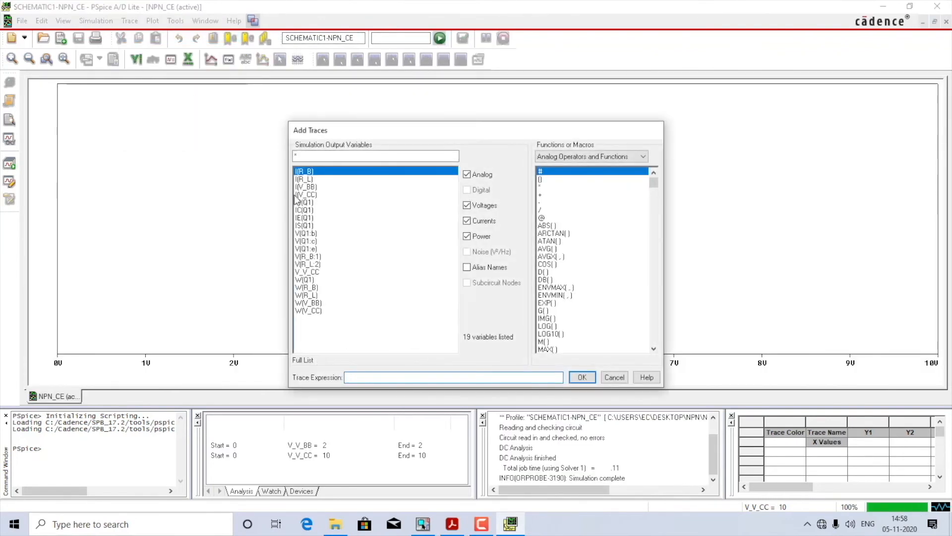
double_click(308, 209)
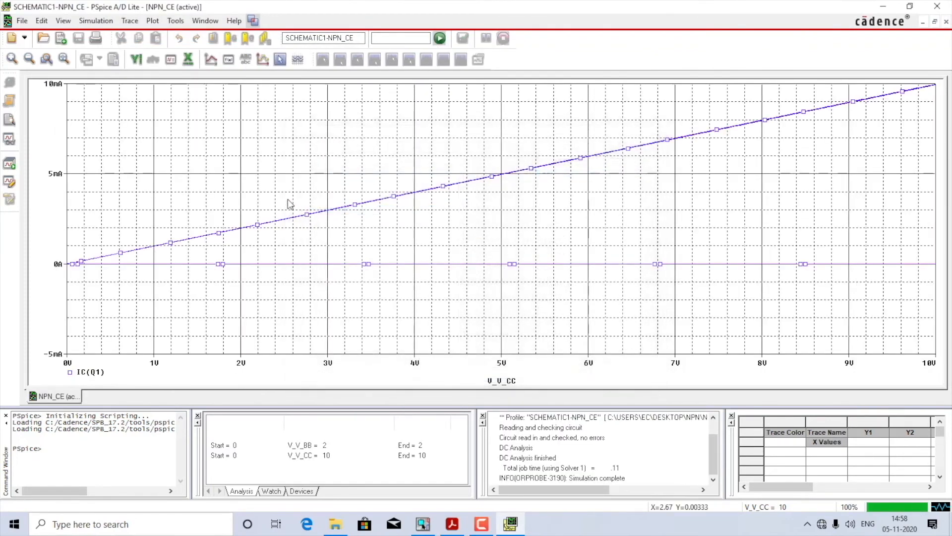
Step: Set the plot's X-axis variable to the collector voltage V(Q1:c)
double_click(512, 367)
left_click(378, 319)
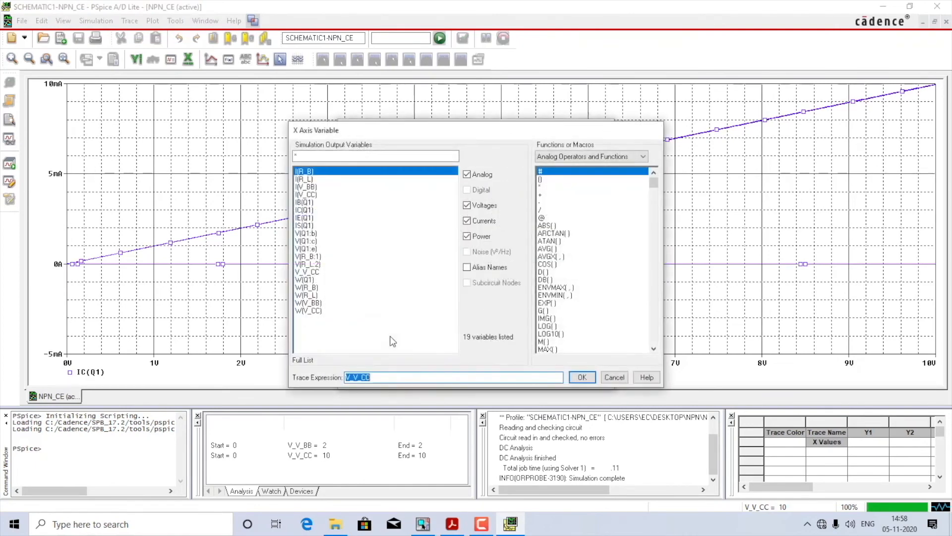
left_click(310, 241)
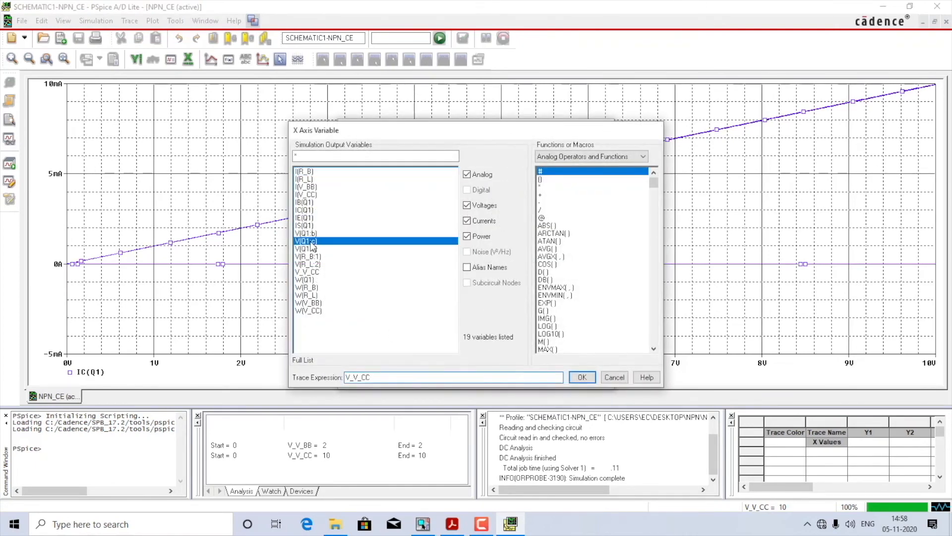
left_click(583, 378)
left_click(371, 380)
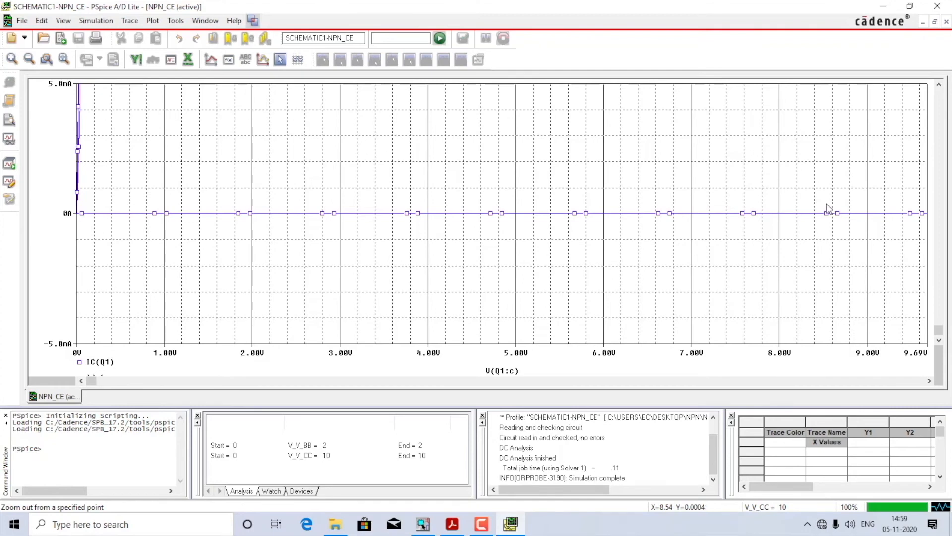
Step: Set the primary V_CC sweep's end value to 100, check the secondary V_BB sweep, and apply the simulation settings
left_click(84, 22)
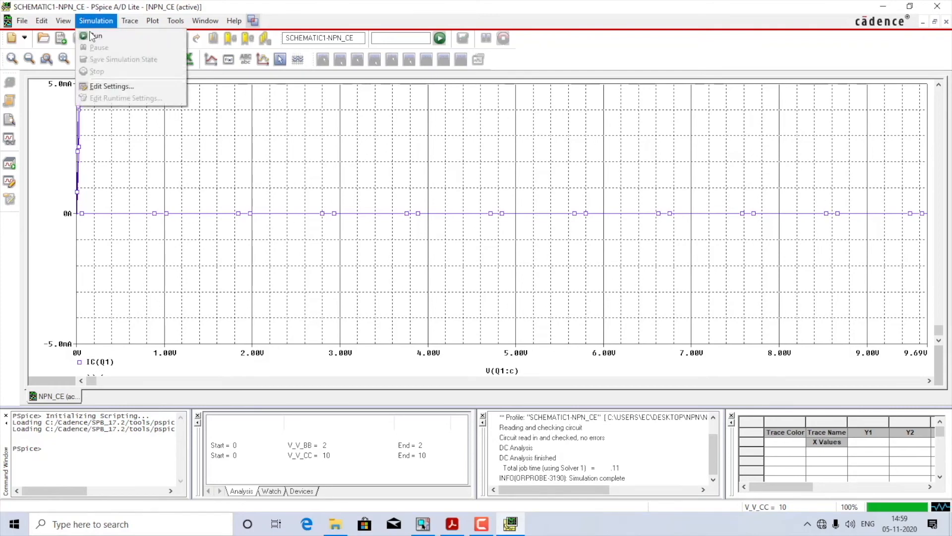
left_click(111, 86)
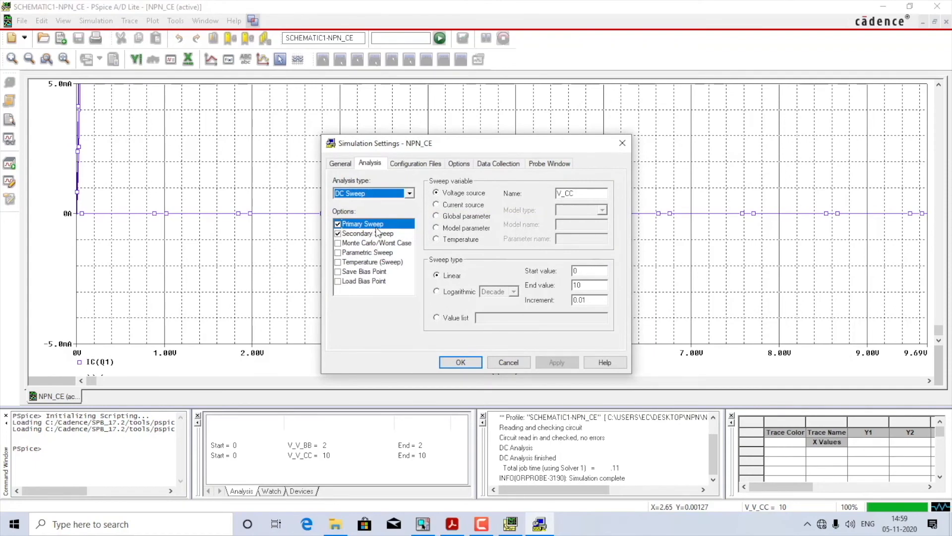
left_click(591, 284)
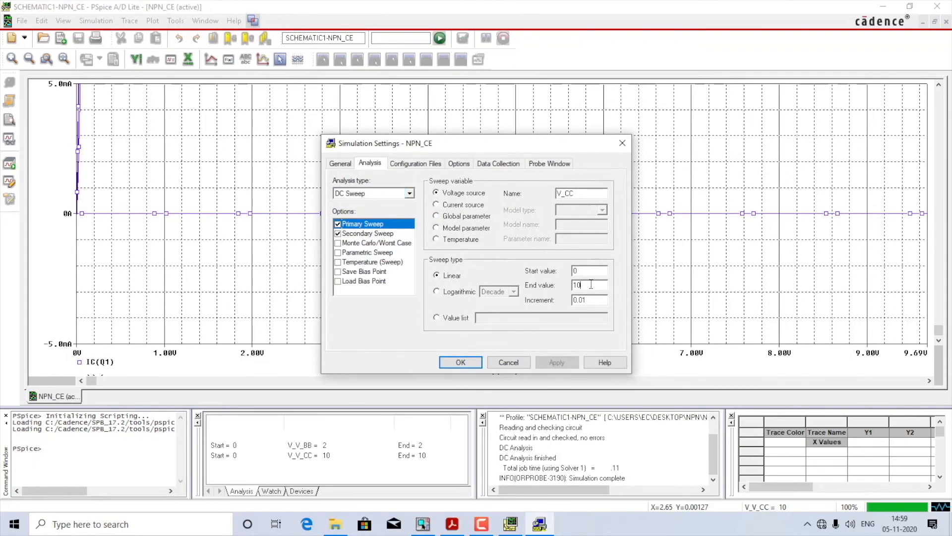
type("0")
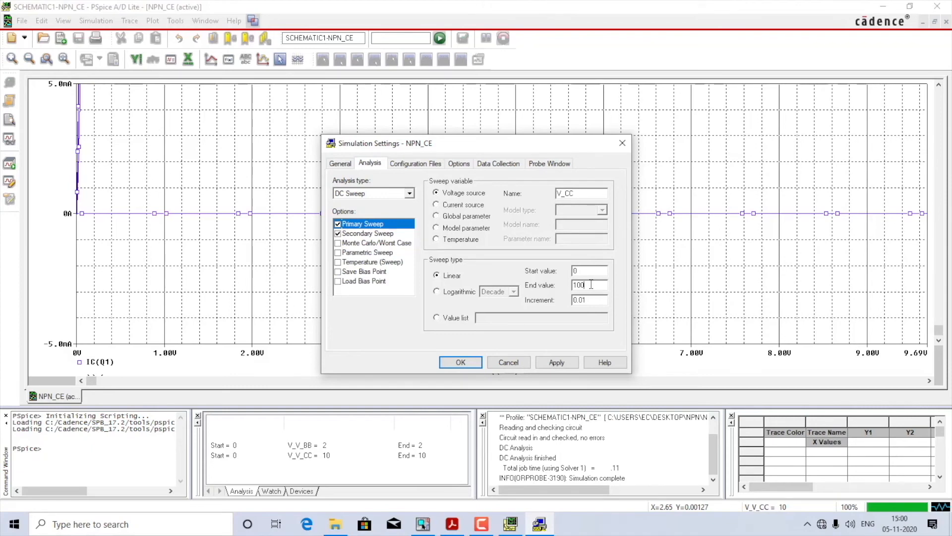
left_click(384, 238)
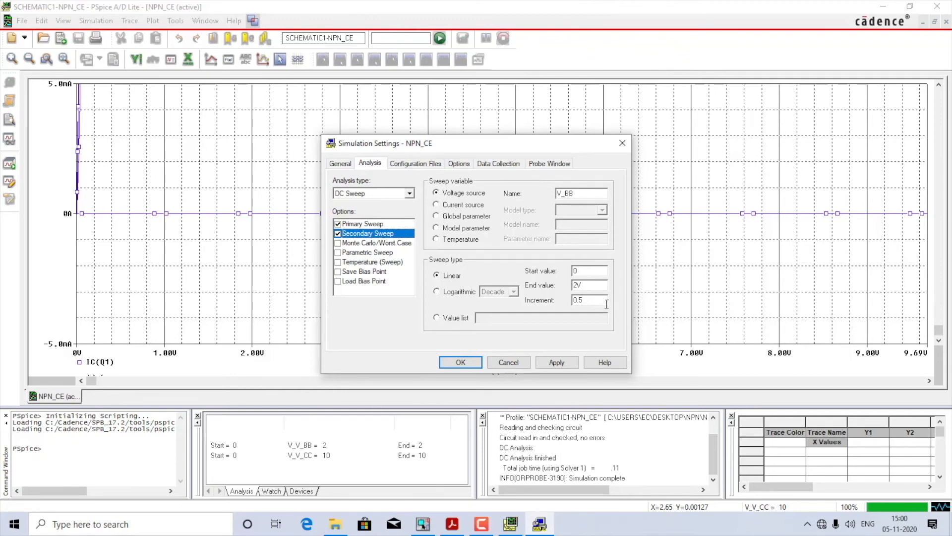
left_click(547, 363)
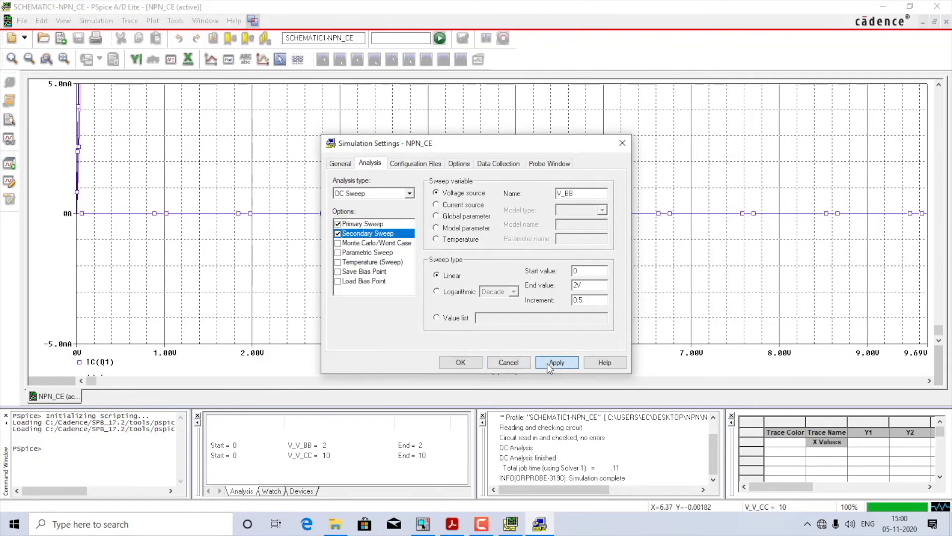
left_click(460, 363)
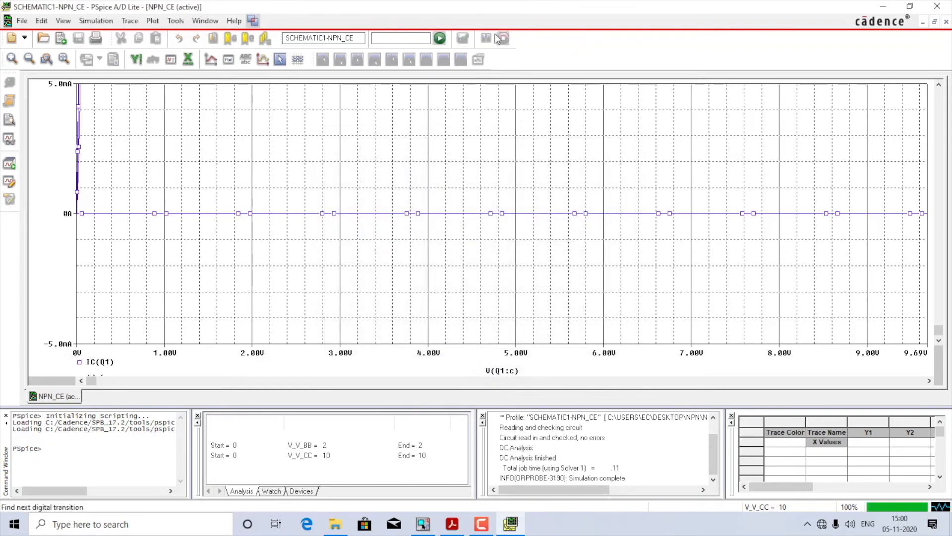
Step: Rerun the simulation with the extended V_CC sweep and add the trace IC(Q1)
left_click(440, 39)
left_click(130, 21)
left_click(133, 34)
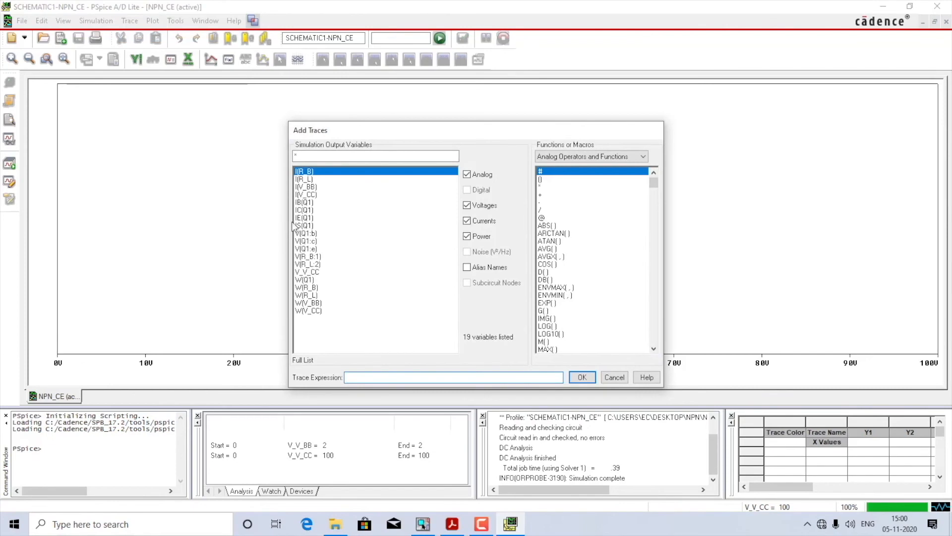
double_click(303, 210)
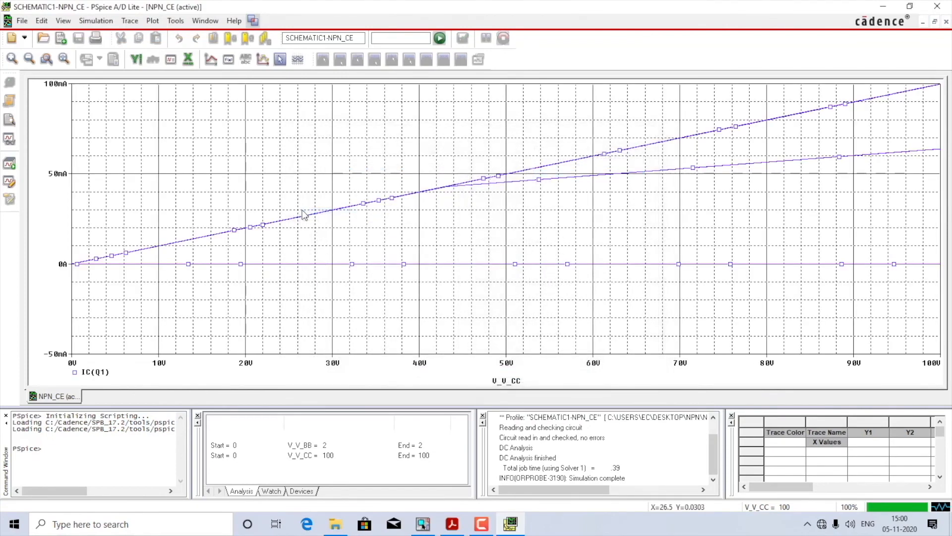
Step: Change the X-axis variable of the IC(Q1) plot to V(Q1:c)
double_click(510, 367)
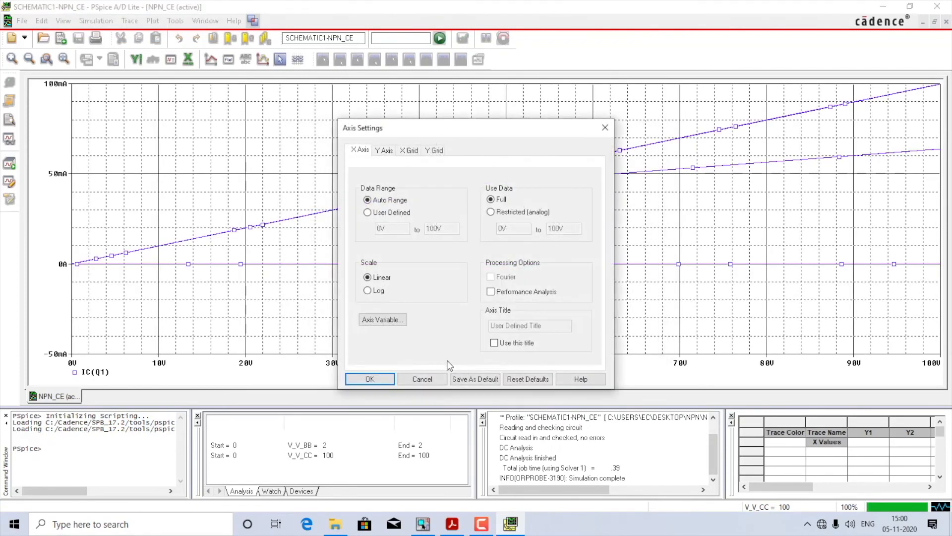
left_click(393, 325)
left_click(312, 242)
key("Return")
left_click(377, 376)
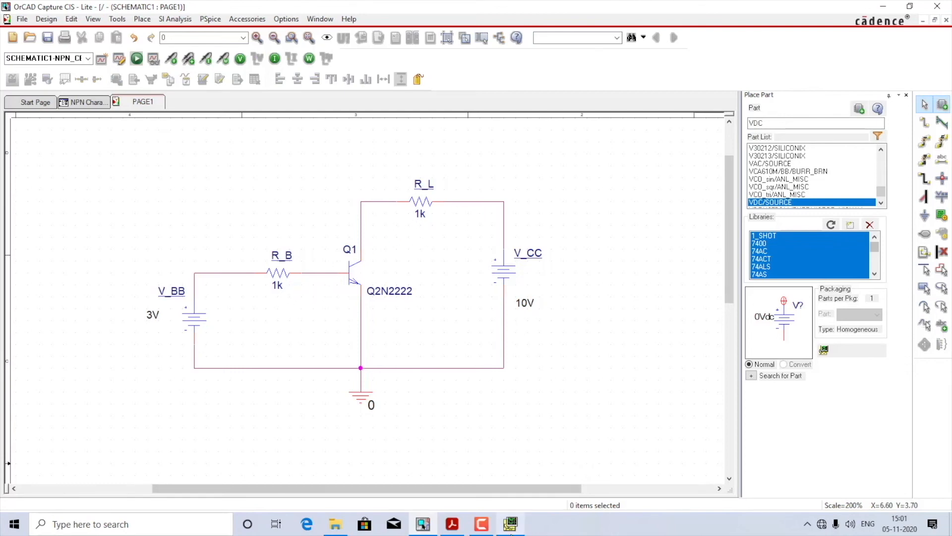
Step: Review the plot in PSpice A/D, return to the OrCAD Capture schematic, and set base resistor R_B's value to 5k
left_click(511, 524)
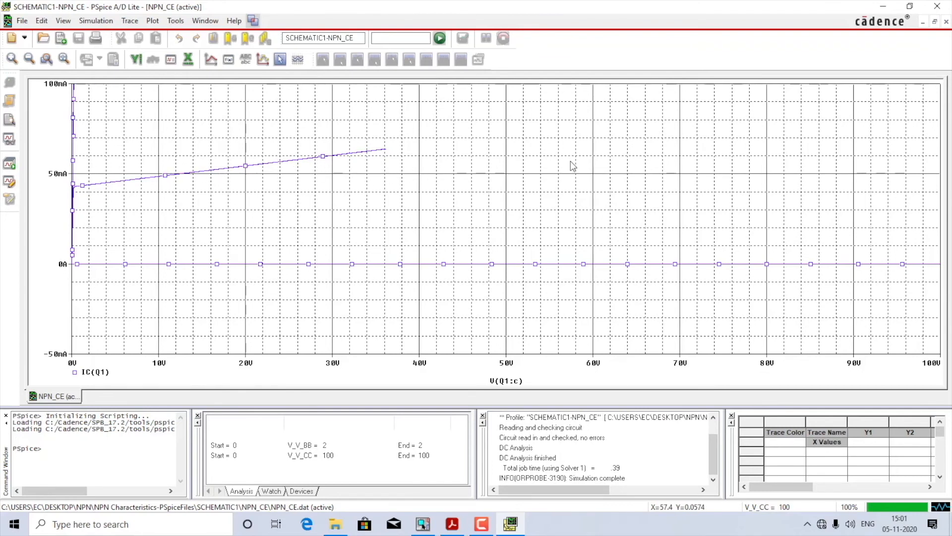
left_click(423, 524)
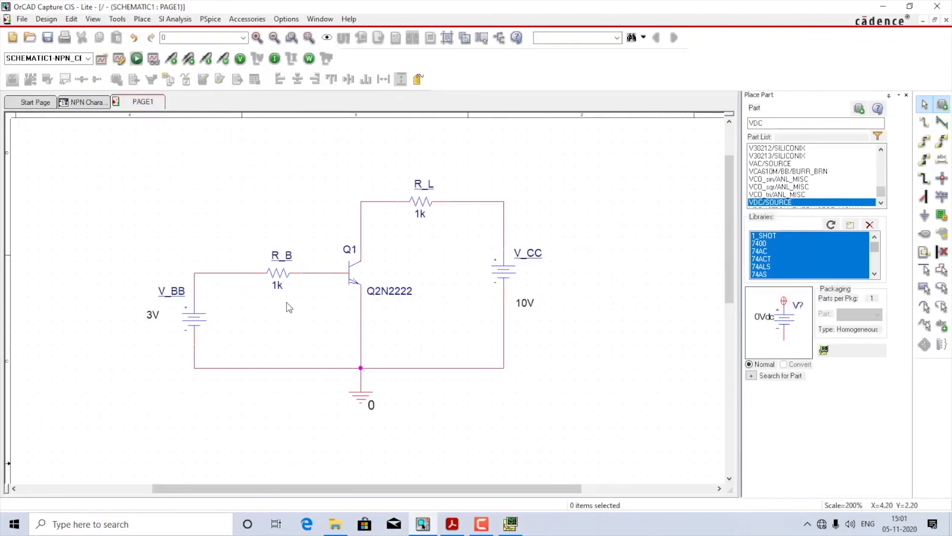
double_click(278, 287)
type("5")
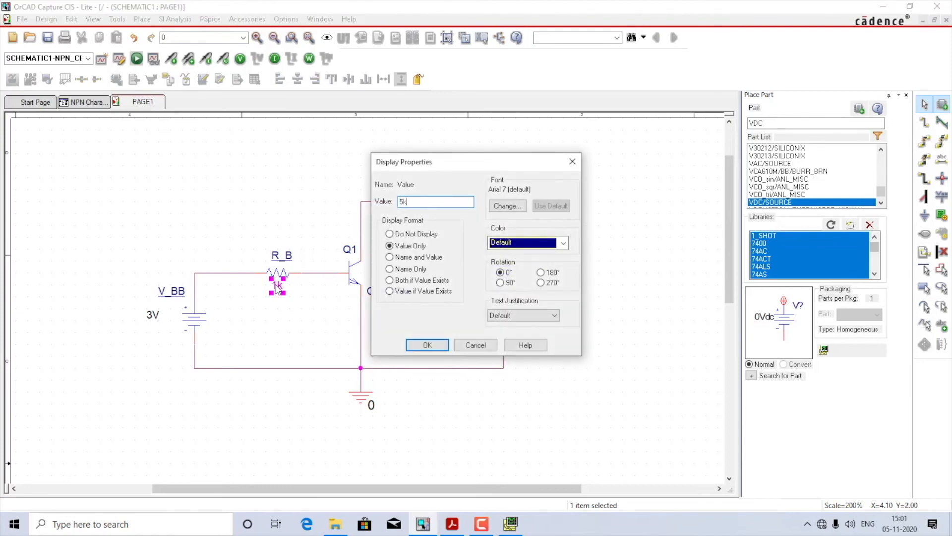
type("k")
key("Return")
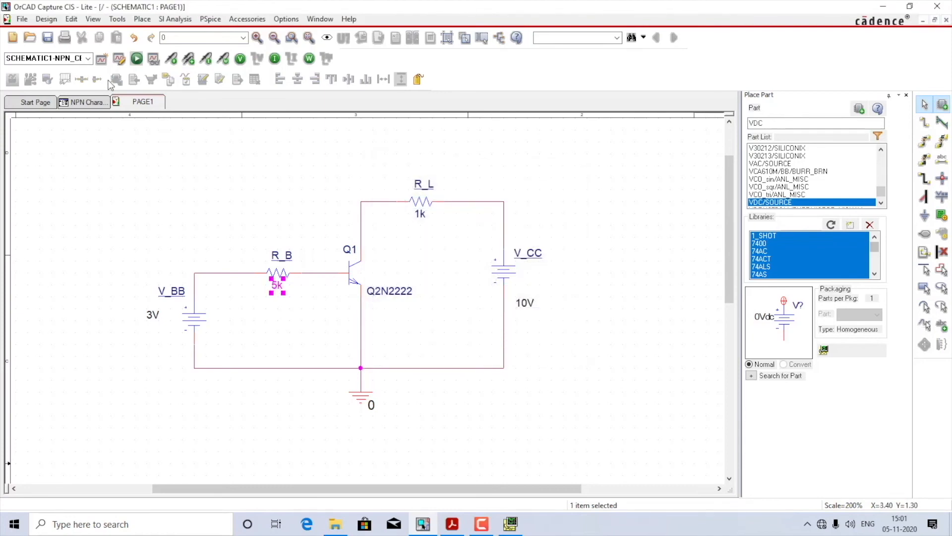
Step: Simulate the circuit with the new base resistor value and add the collector current trace IC(Q1)
left_click(137, 58)
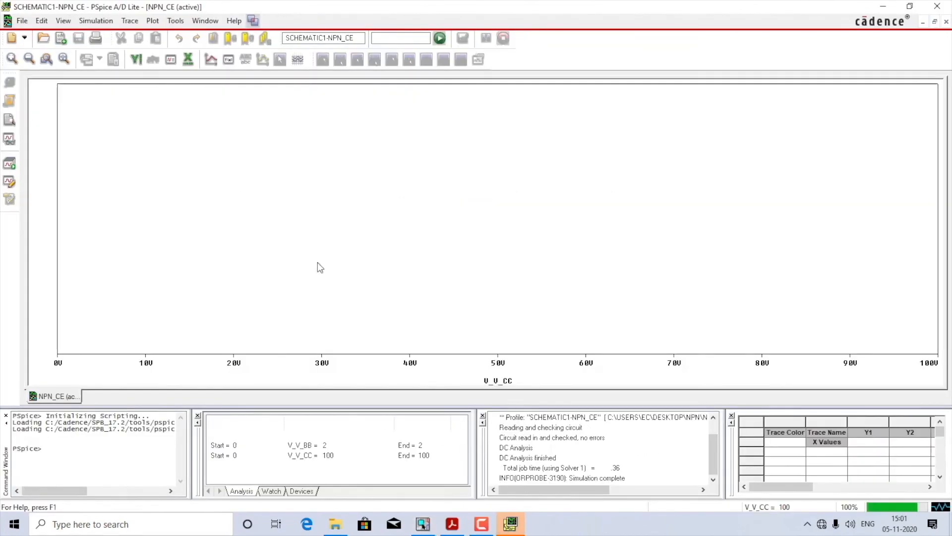
left_click(129, 21)
left_click(141, 35)
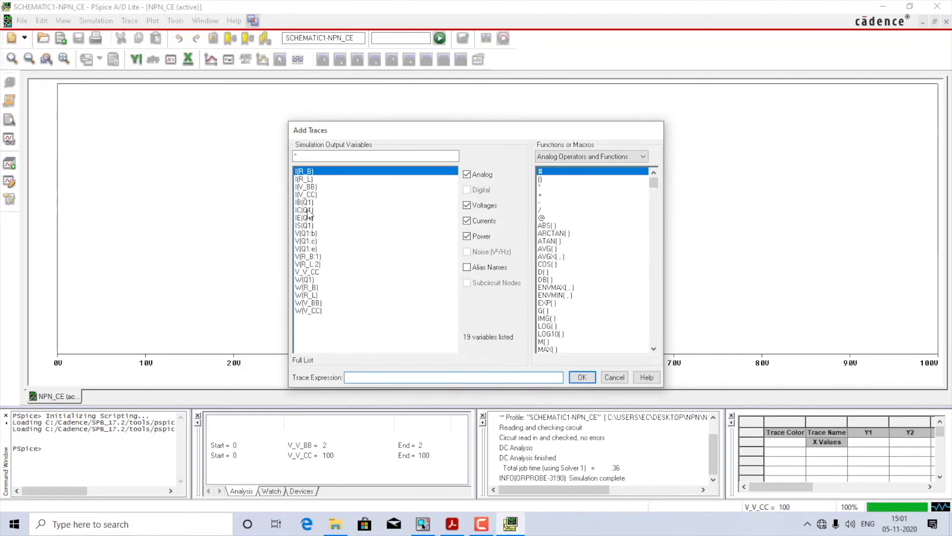
double_click(308, 210)
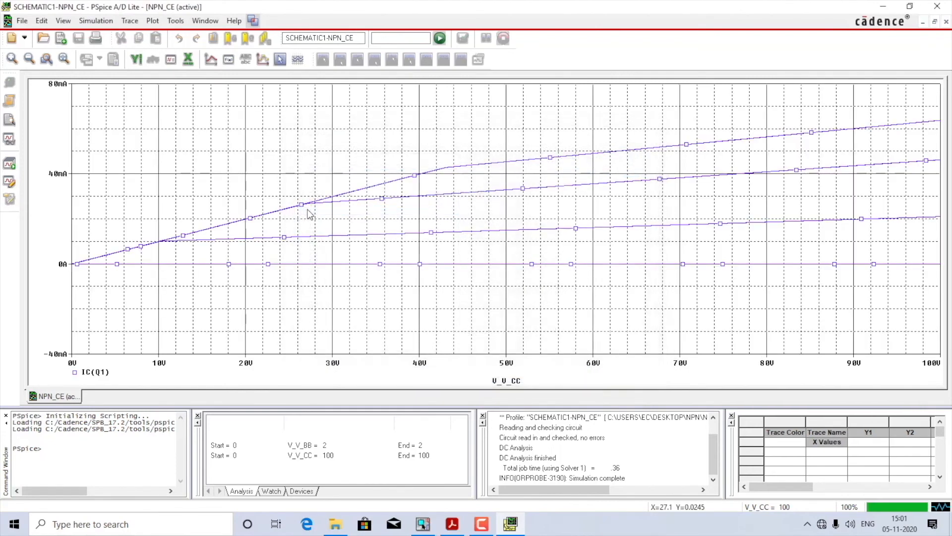
Step: Use the collector voltage V(Q1:c) as the X-axis variable of the plot
double_click(509, 367)
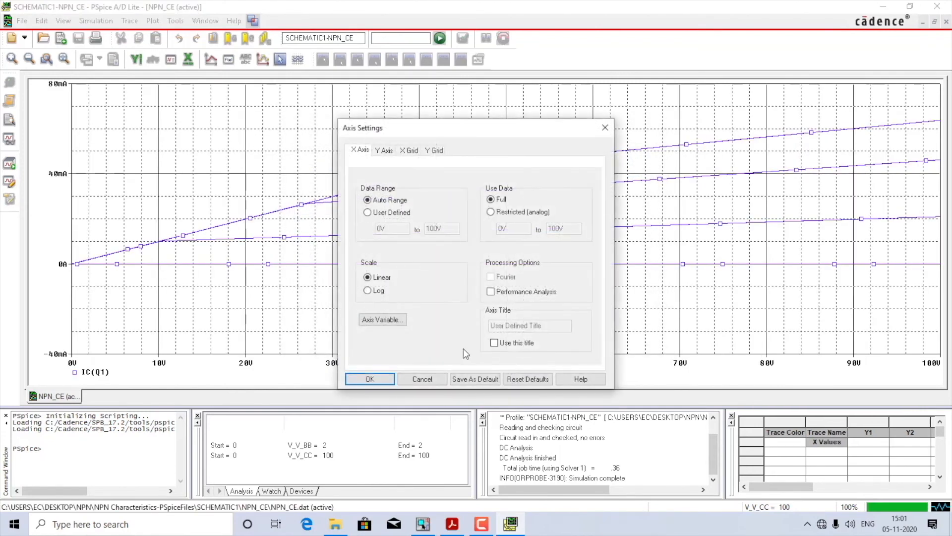
left_click(382, 320)
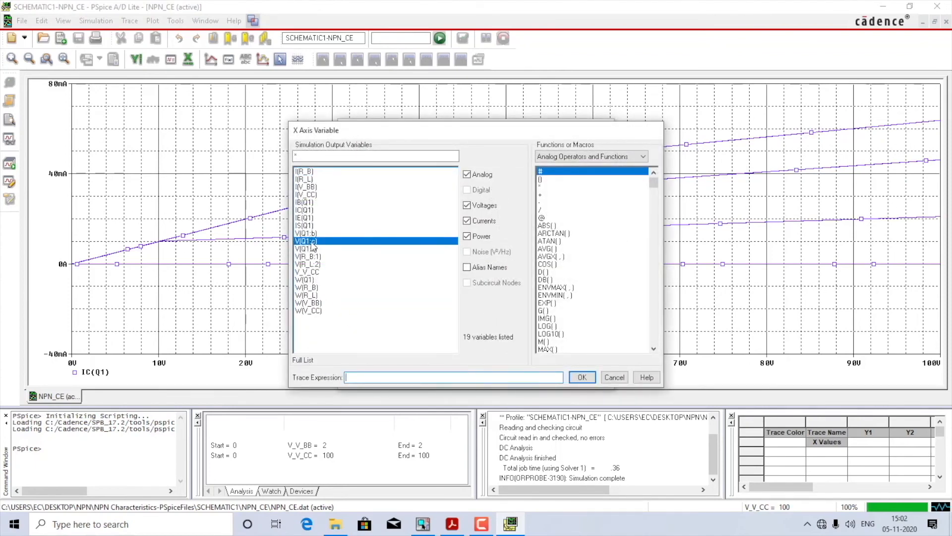
double_click(309, 241)
left_click(368, 379)
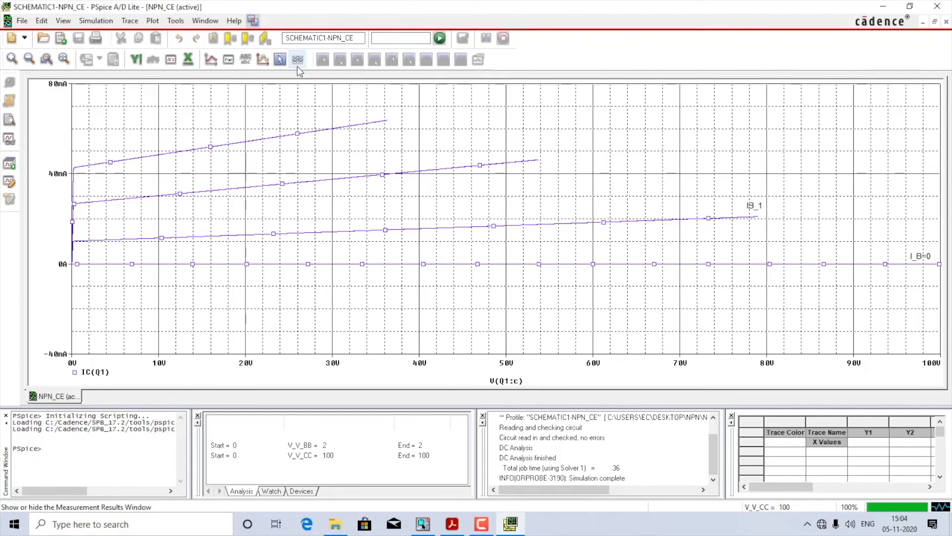
Step: Close PSpice A/D and disable the secondary sweep in the NPN_CE simulation profile in OrCAD Capture
left_click(937, 6)
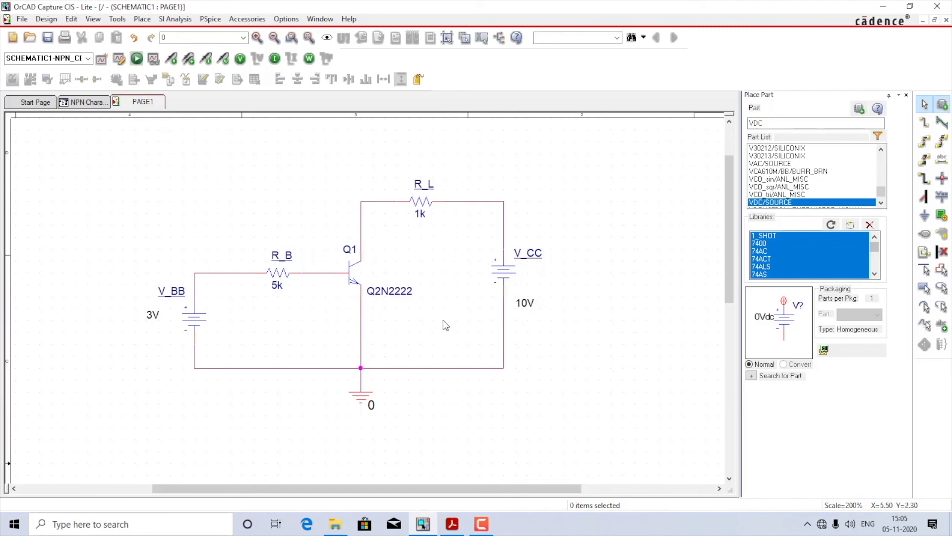
left_click(211, 20)
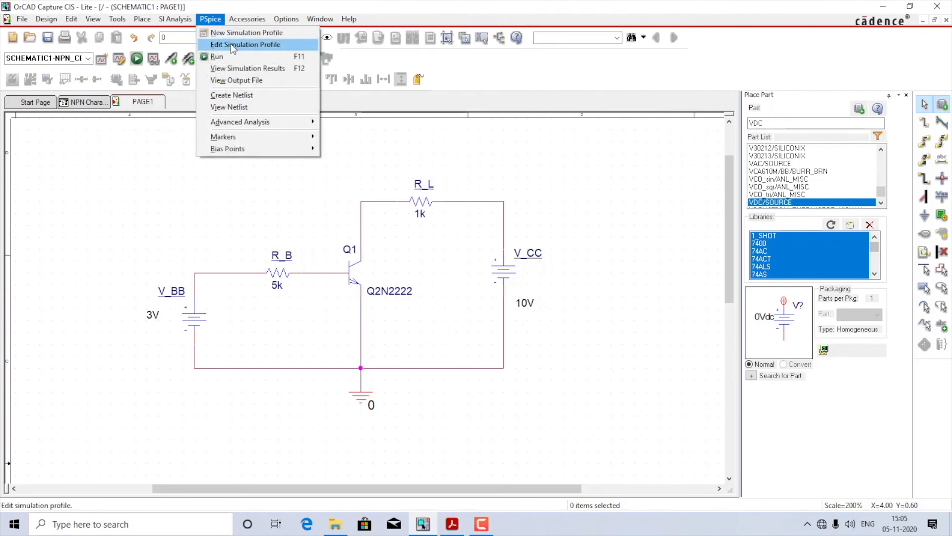
left_click(232, 45)
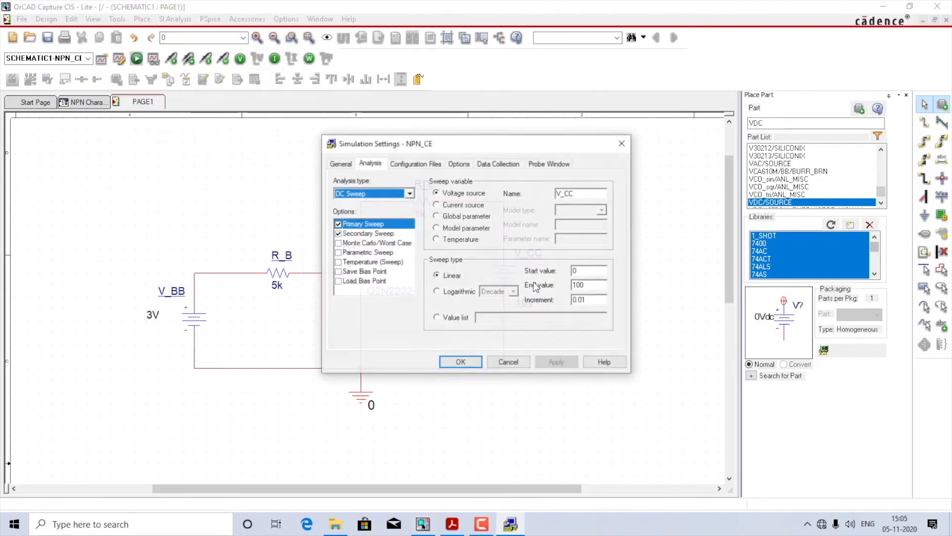
left_click(338, 234)
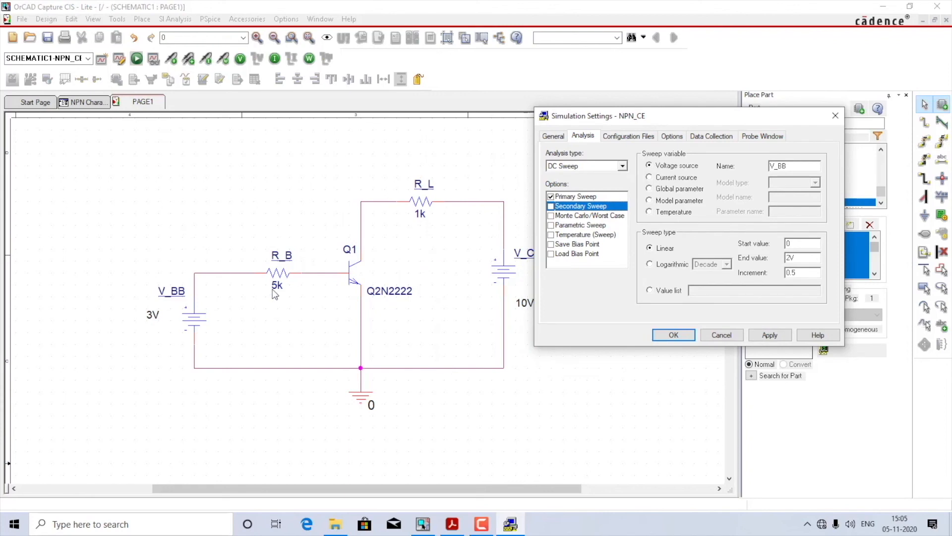
Step: Set the primary sweep's voltage source to V_BB with an end value of 2 and apply the simulation settings
left_click(574, 198)
left_click(806, 165)
key("BackSpace")
key("BackSpace")
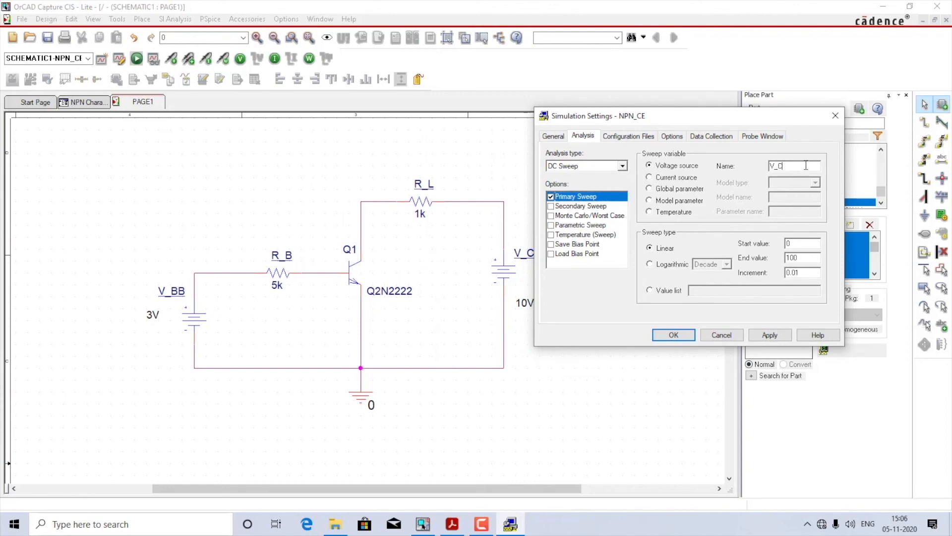
type("BB")
double_click(801, 258)
type("2")
left_click(783, 335)
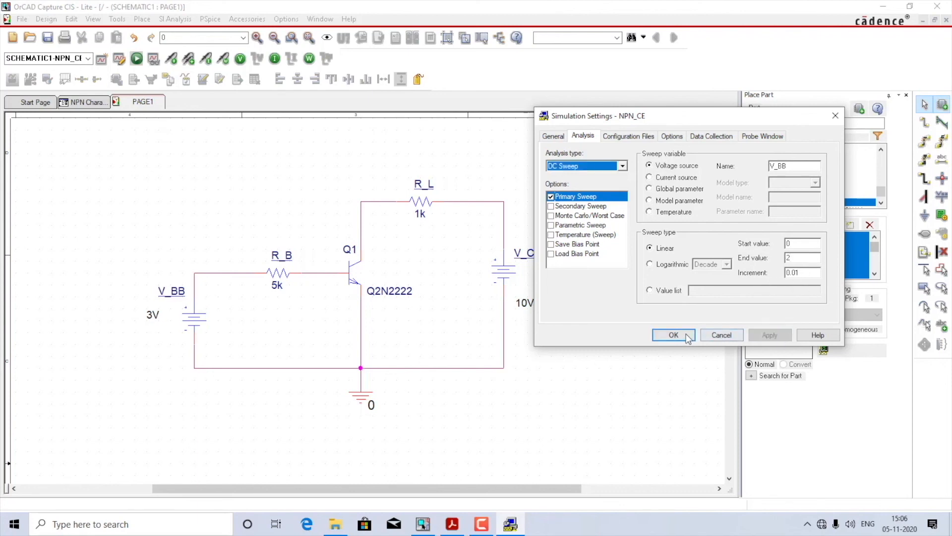
left_click(680, 334)
Step: Run the V_BB sweep simulation and switch to the PSpice A/D results window
left_click(136, 58)
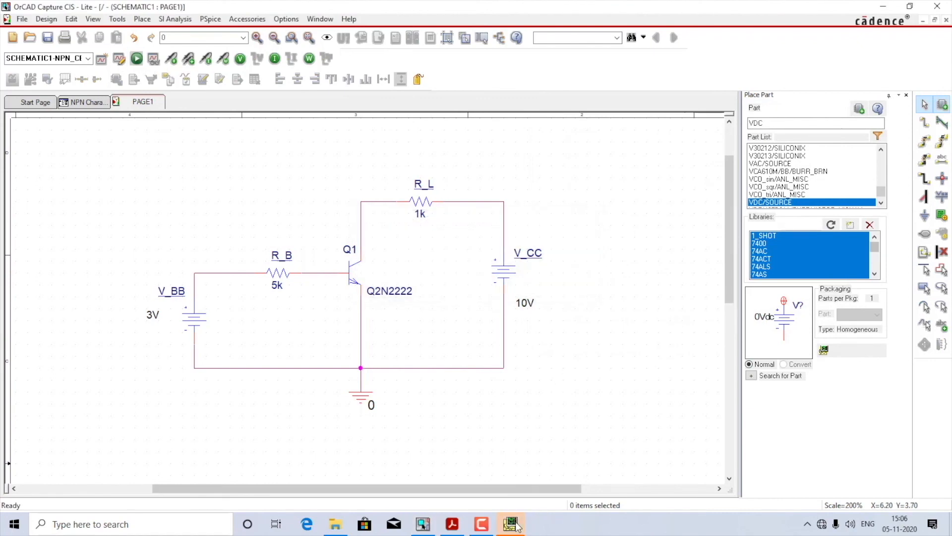
left_click(515, 525)
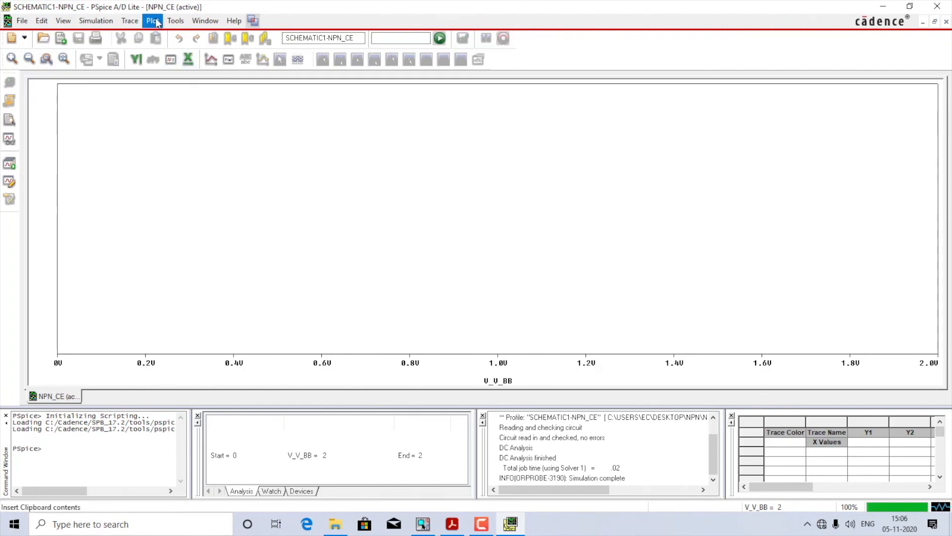
Step: Add the collector current trace I(Q1:c) to the empty V_BB sweep plot
left_click(129, 20)
left_click(141, 36)
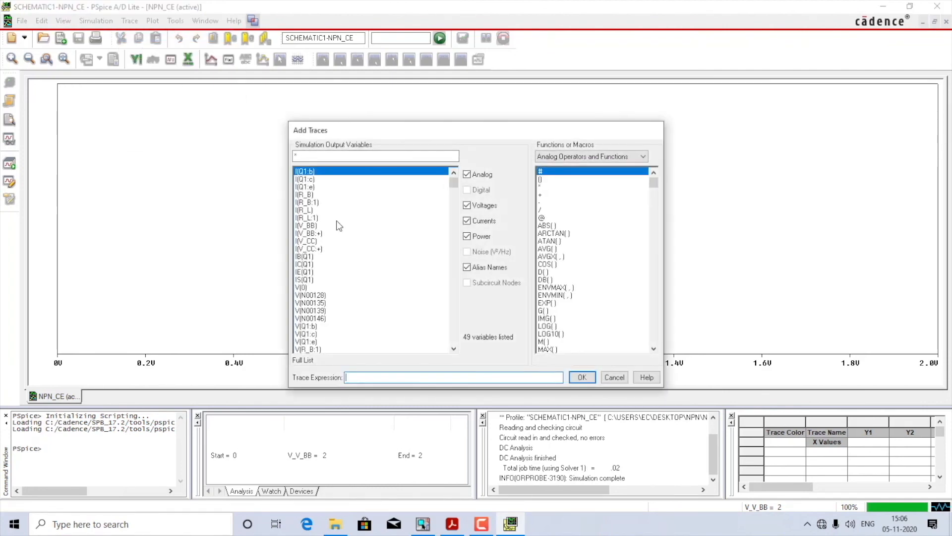
double_click(308, 180)
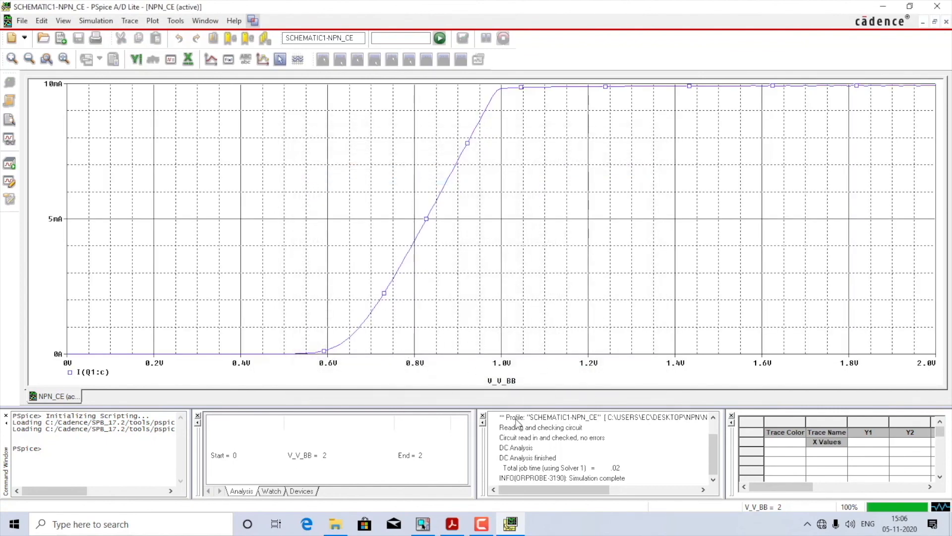
Step: Set the plot's X-axis variable to the base voltage V(Q1:b) and apply the axis settings
double_click(502, 365)
left_click(393, 319)
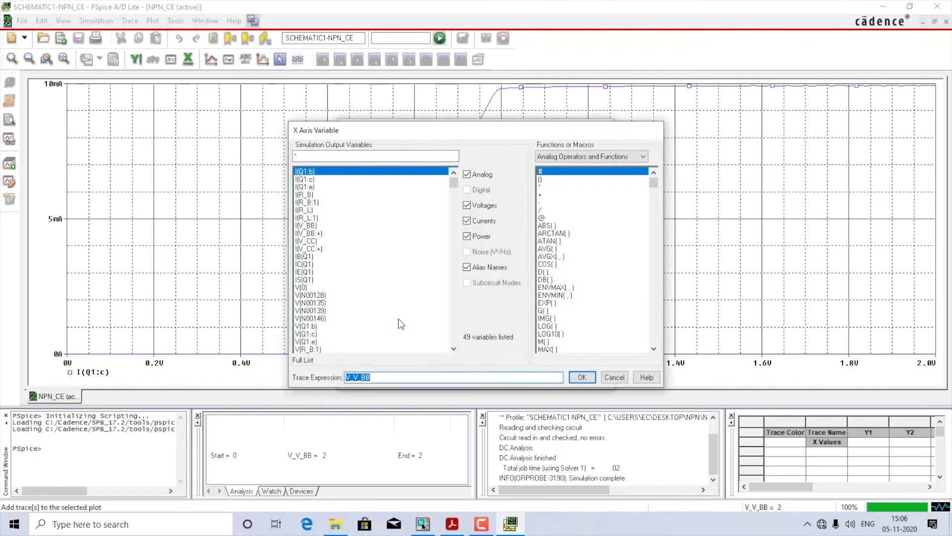
left_click(313, 326)
left_click(583, 377)
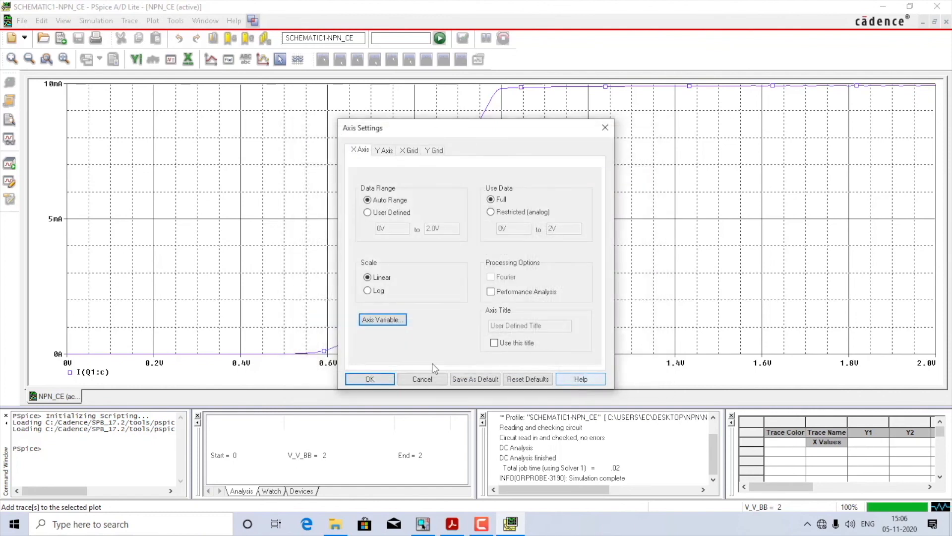
left_click(388, 377)
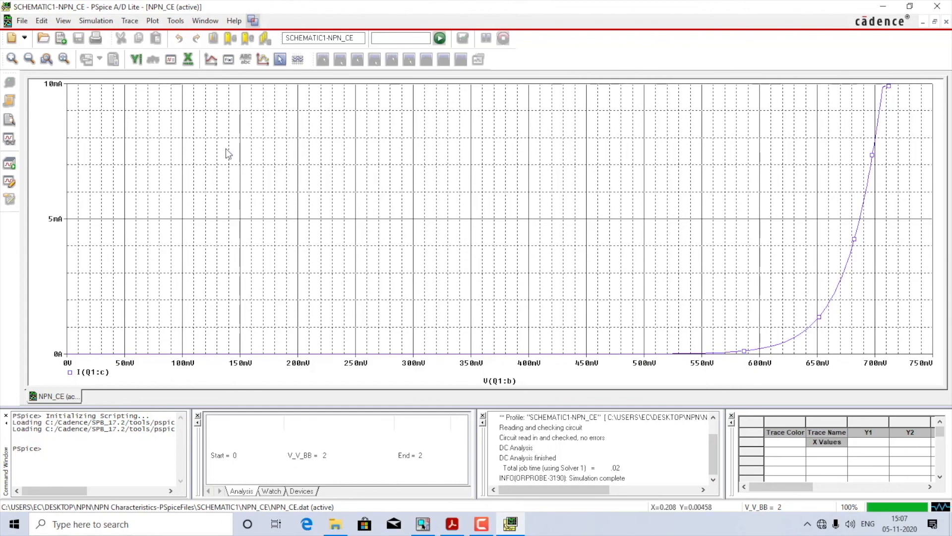
Step: Add a second plot to the window and display the collector voltage trace V(Q1:c) in it
left_click(162, 24)
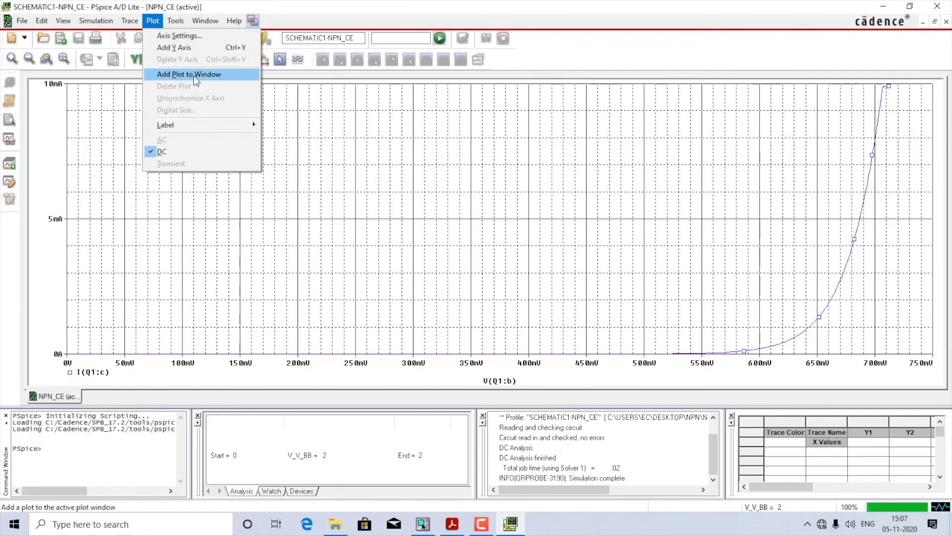
left_click(194, 75)
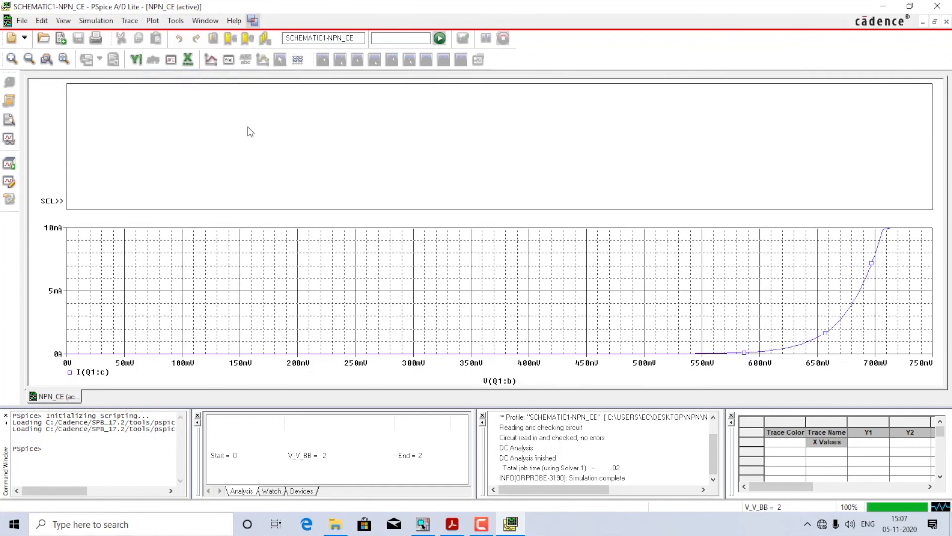
left_click(129, 20)
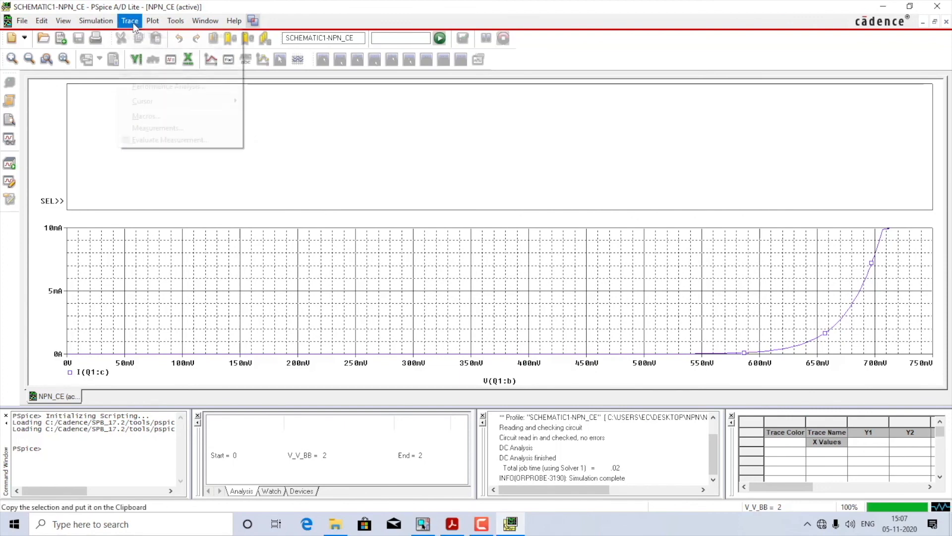
left_click(145, 37)
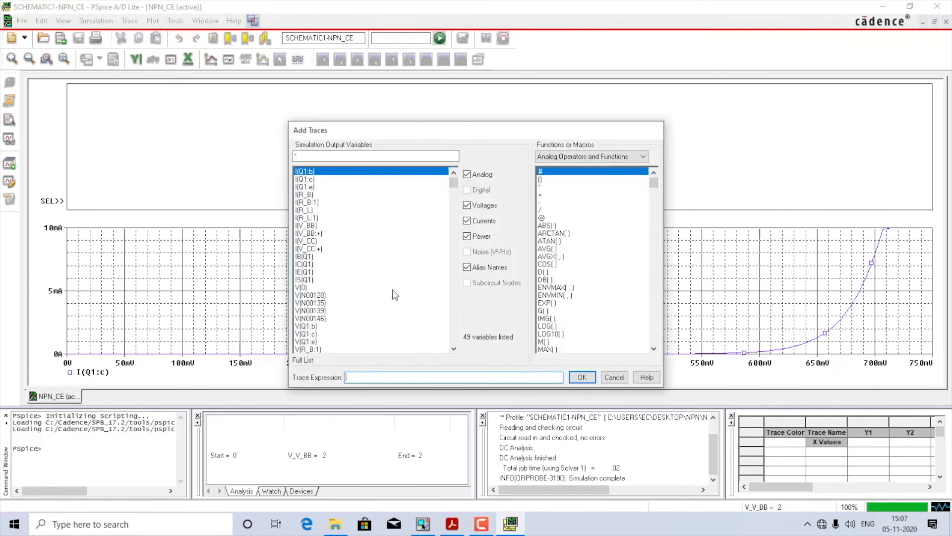
double_click(312, 334)
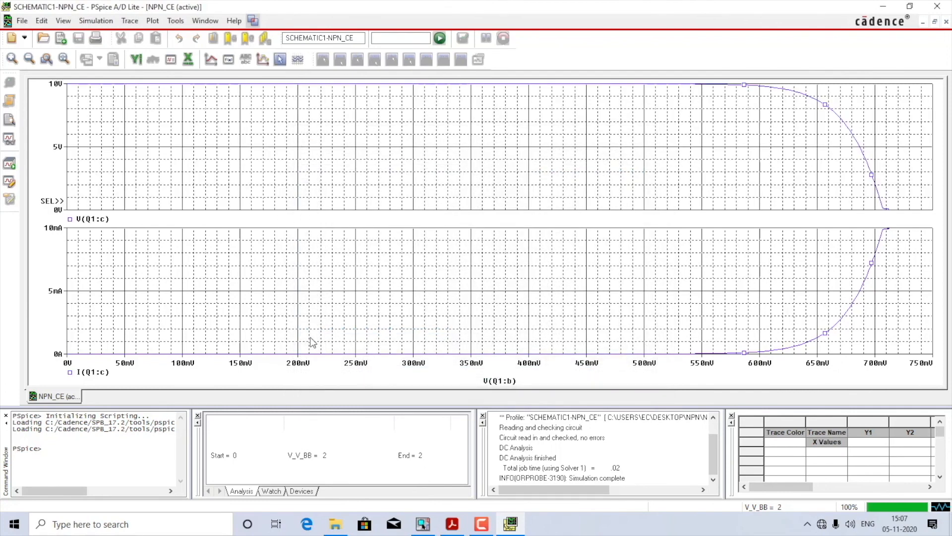